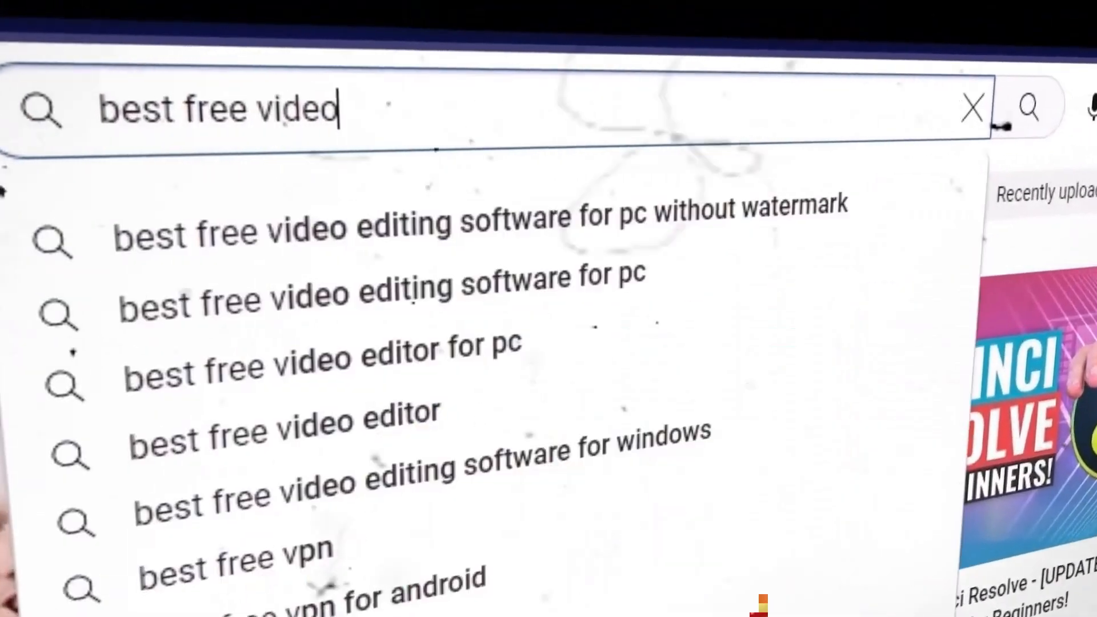
{"action": "type", "text": " editing software "}
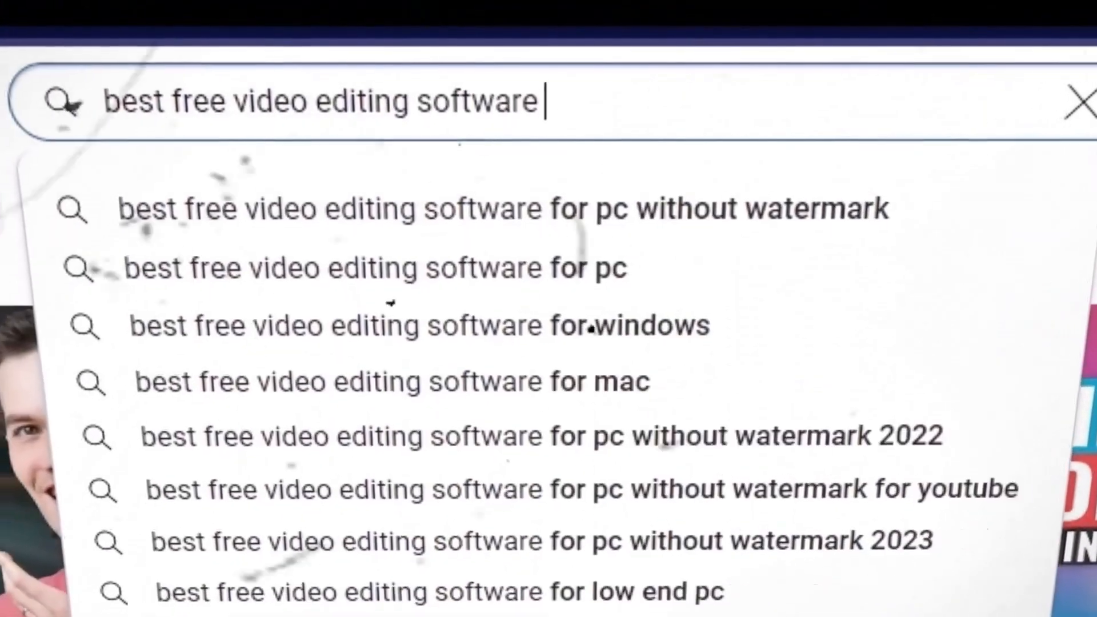
{"action": "type", "text": "for pc without water"}
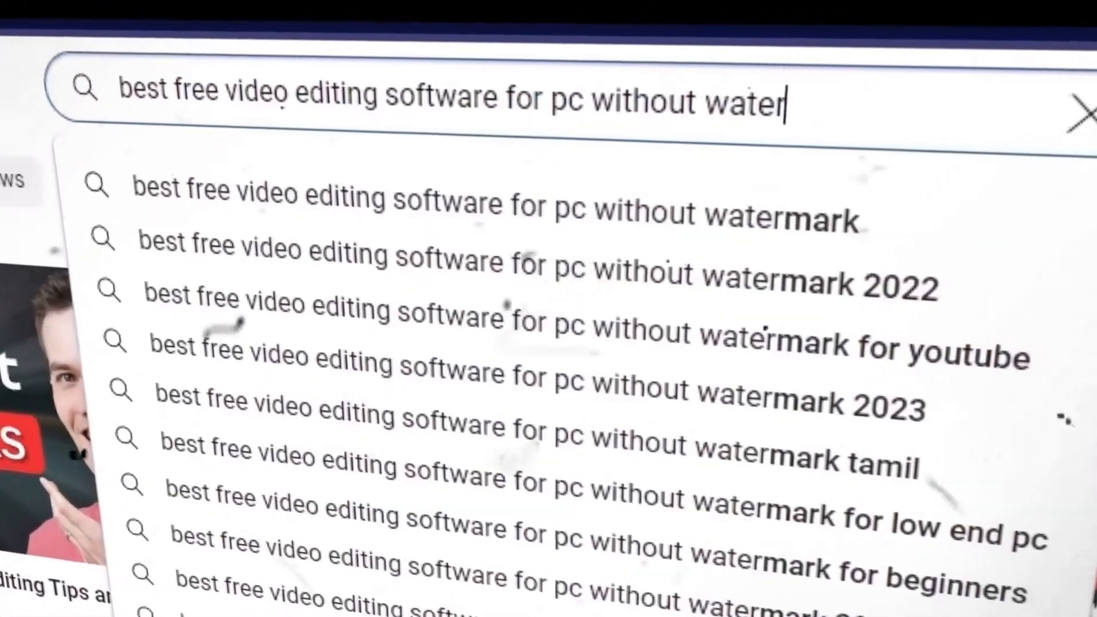
{"action": "type", "text": "mark"}
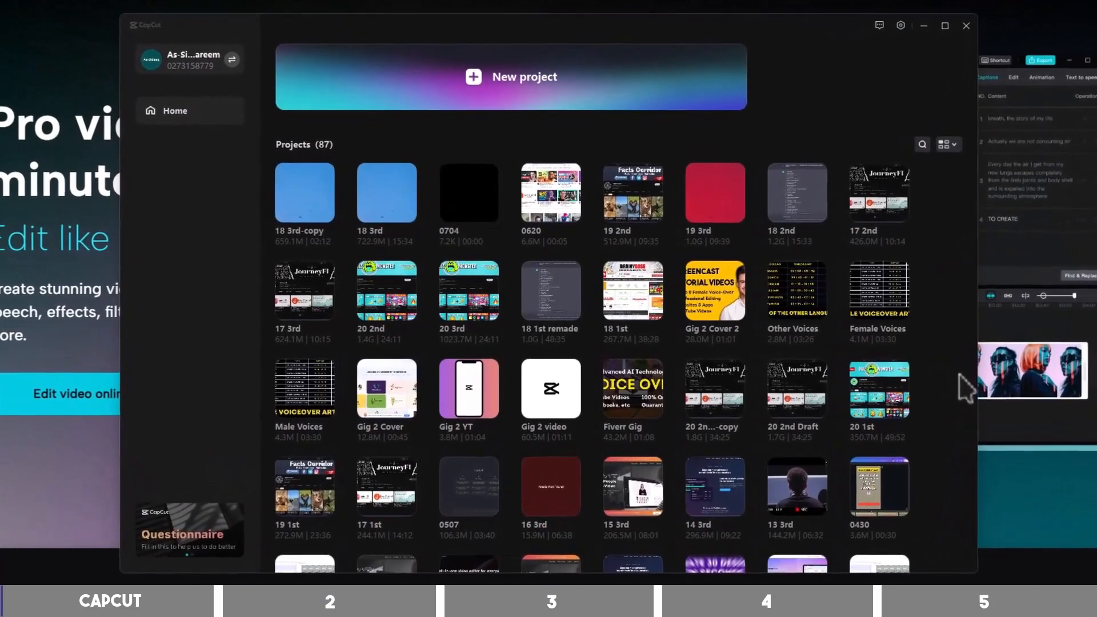
{"action": "scroll", "coordinate": [965, 392], "scroll_direction": "down", "scroll_amount": 2}
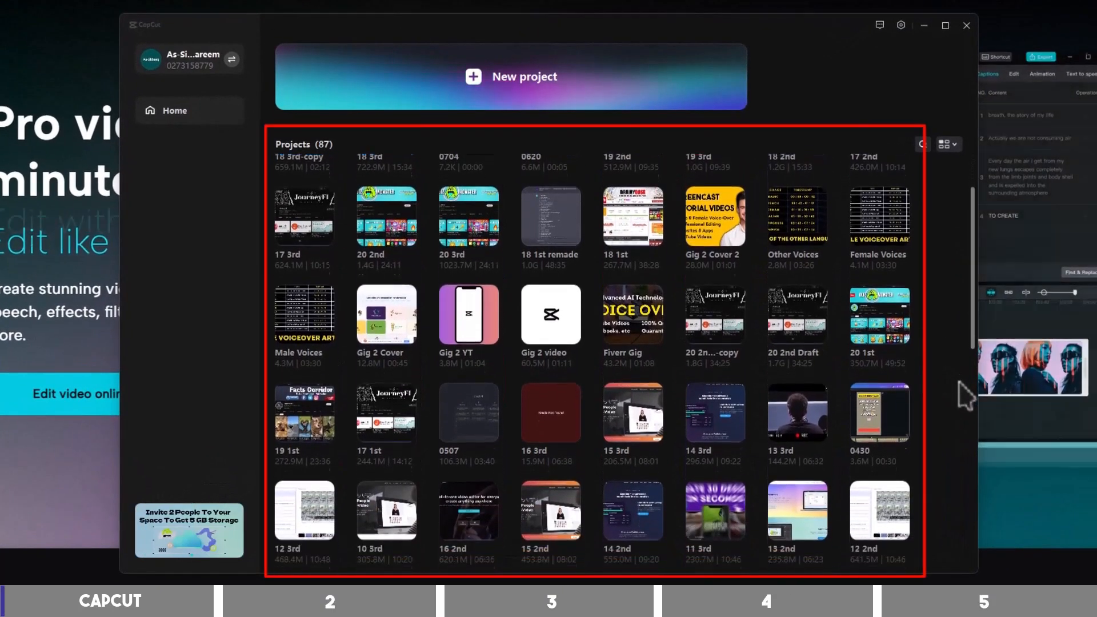
{"action": "scroll", "coordinate": [965, 395], "scroll_direction": "down", "scroll_amount": 2}
{"action": "scroll", "coordinate": [966, 395], "scroll_direction": "up", "scroll_amount": 2}
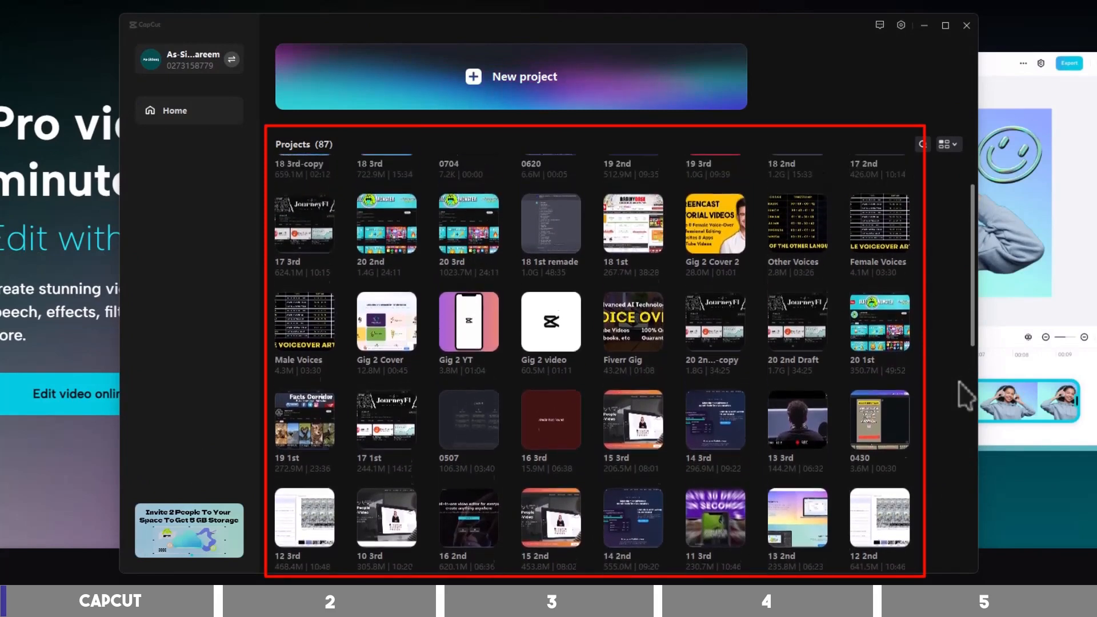
{"action": "scroll", "coordinate": [966, 397], "scroll_direction": "up", "scroll_amount": 1}
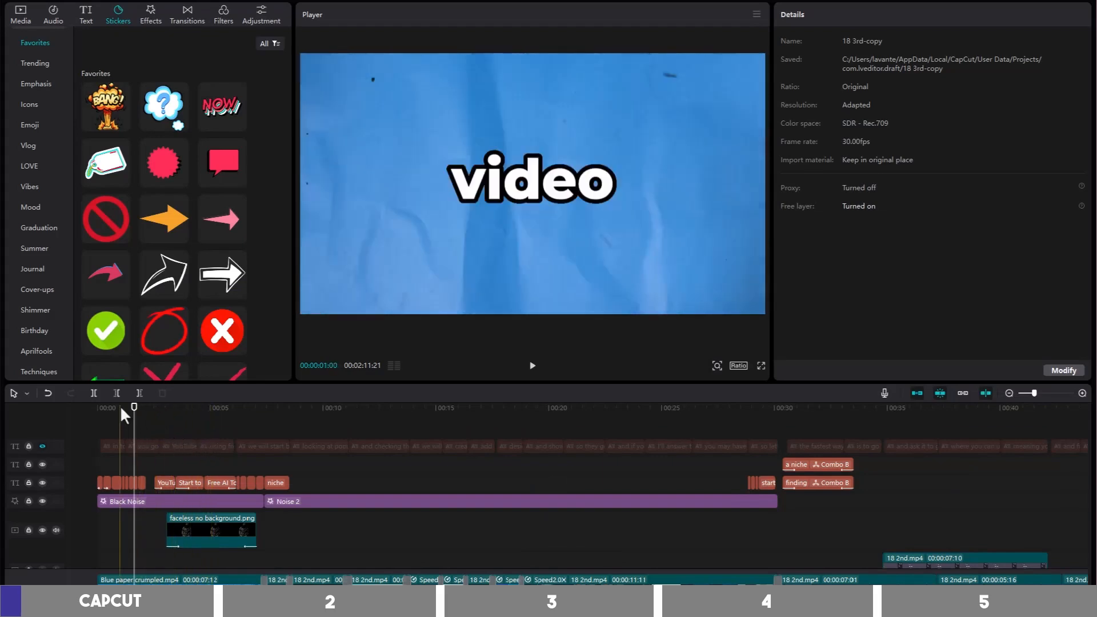
{"action": "left_click", "coordinate": [141, 576]}
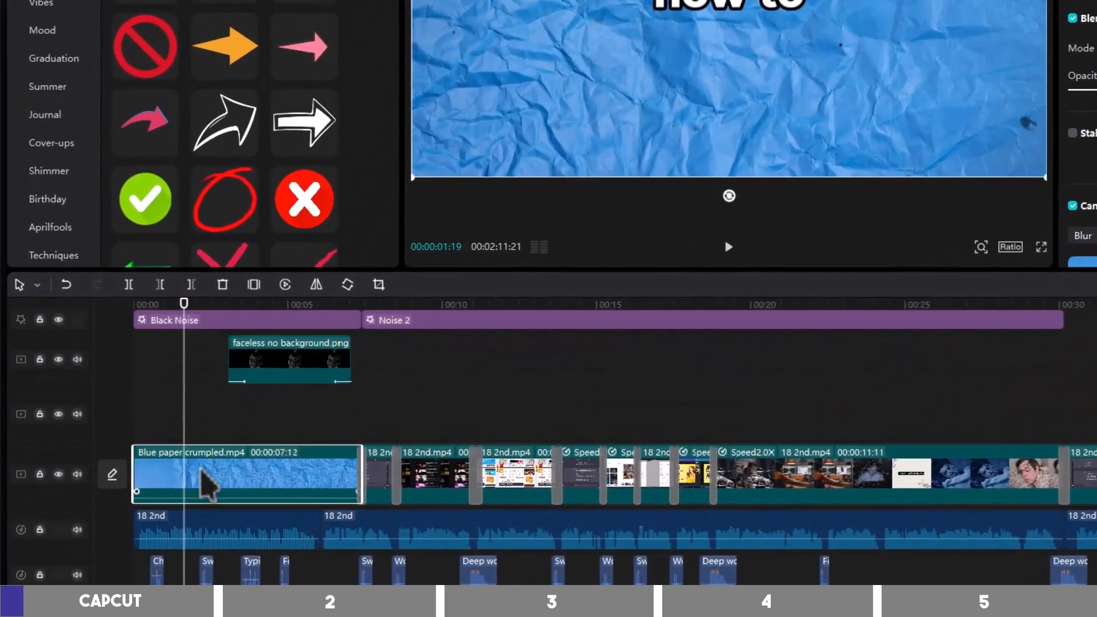
{"action": "scroll", "coordinate": [202, 480], "scroll_direction": "down", "scroll_amount": 2}
{"action": "scroll", "coordinate": [202, 480], "scroll_direction": "up", "scroll_amount": 1}
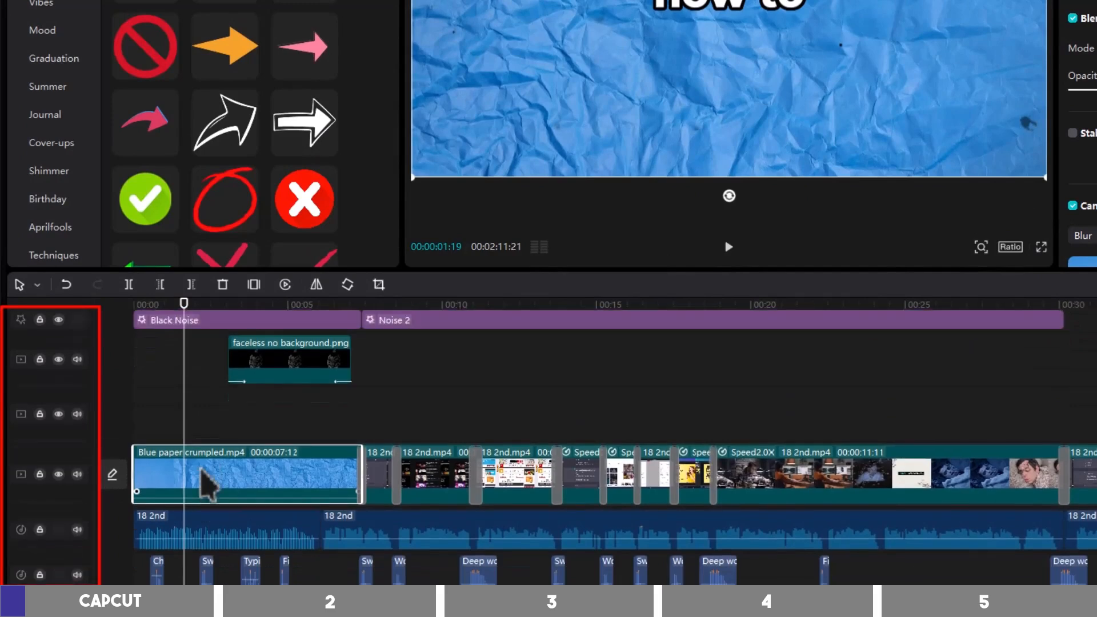
{"action": "scroll", "coordinate": [201, 479], "scroll_direction": "up", "scroll_amount": 3}
{"action": "scroll", "coordinate": [210, 411], "scroll_direction": "up", "scroll_amount": 2}
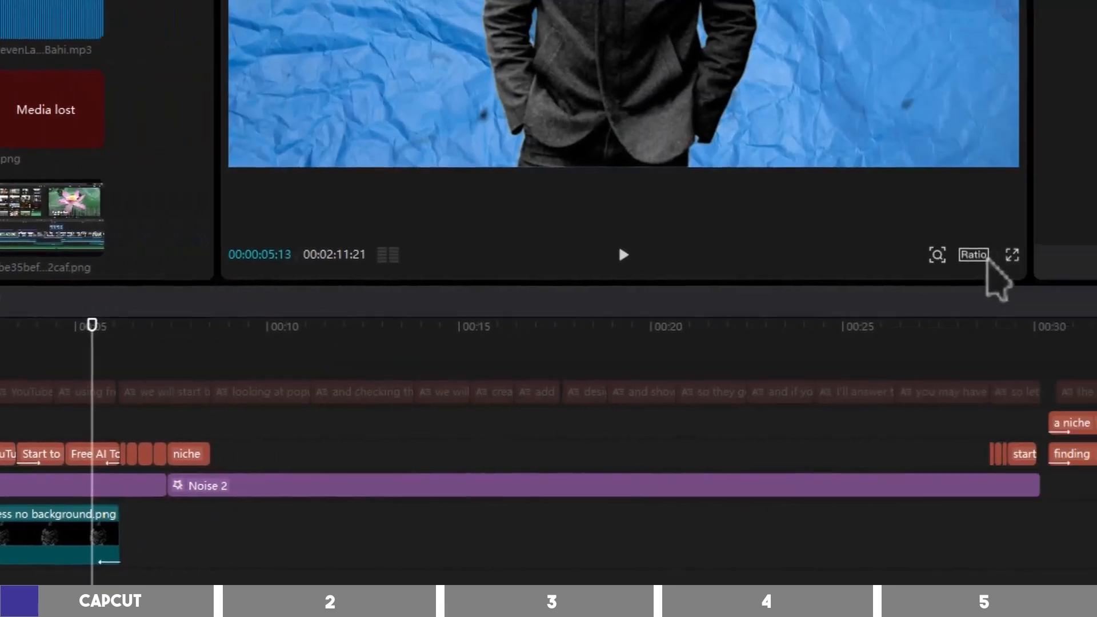
- Set the project ratio to 9:16 portrait from the Ratio list under the player
{"action": "left_click", "coordinate": [494, 255]}
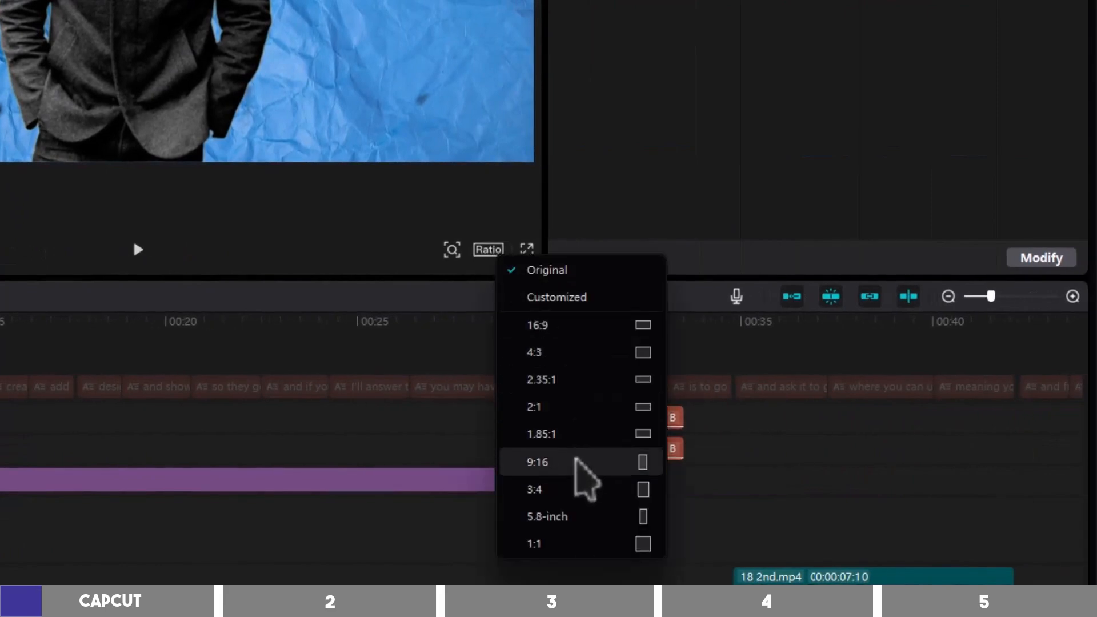
{"action": "left_click", "coordinate": [595, 463]}
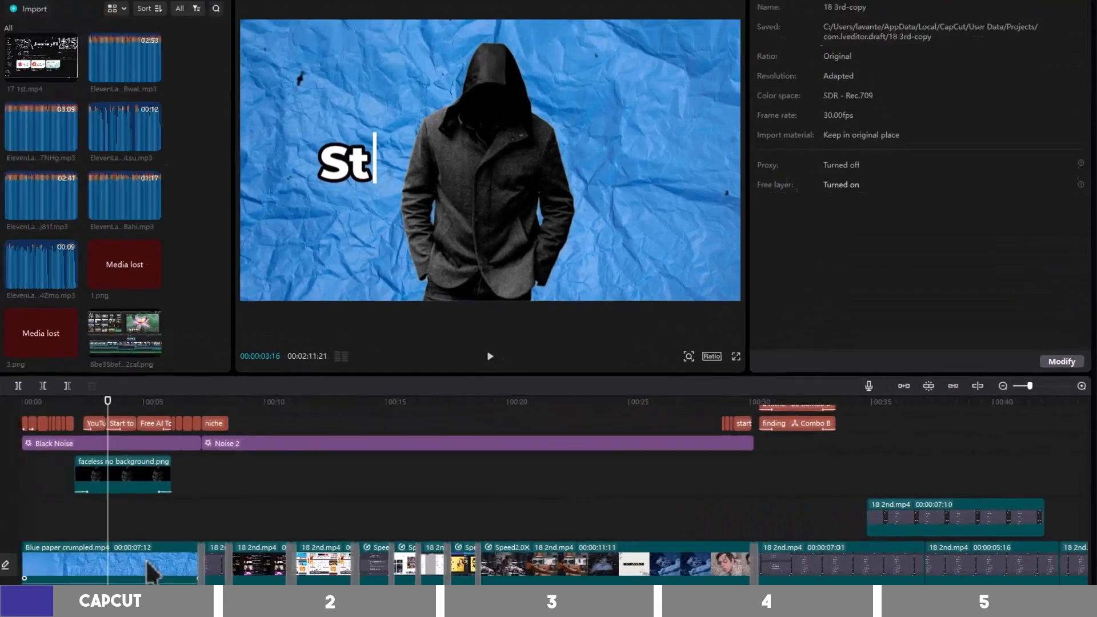
{"action": "mouse_move", "coordinate": [150, 573]}
{"action": "left_mouse_down"}
{"action": "mouse_move", "coordinate": [168, 533]}
{"action": "mouse_move", "coordinate": [390, 514]}
{"action": "left_mouse_up"}
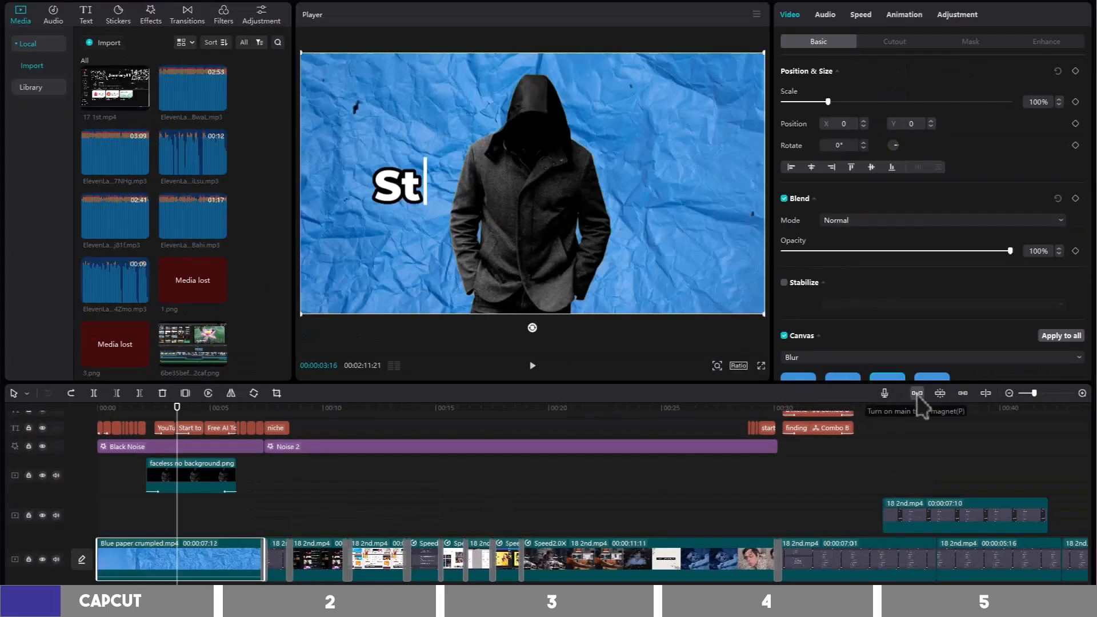
{"action": "left_click_drag", "start_coordinate": [236, 564], "coordinate": [362, 502]}
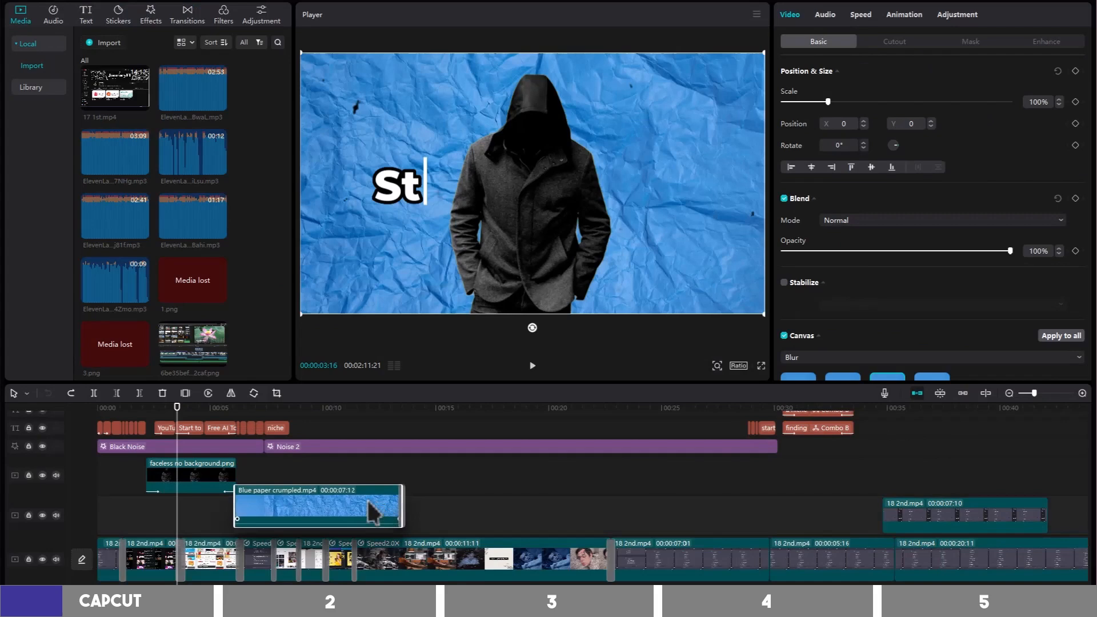
{"action": "key", "text": "ctrl+z"}
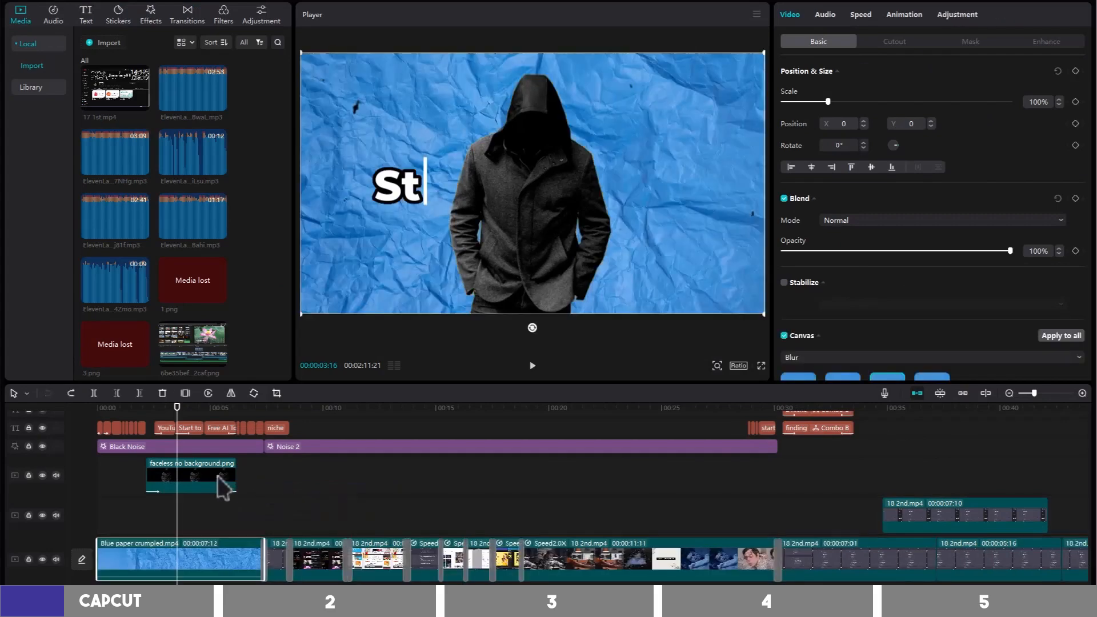
{"action": "left_click_drag", "start_coordinate": [220, 482], "coordinate": [256, 488]}
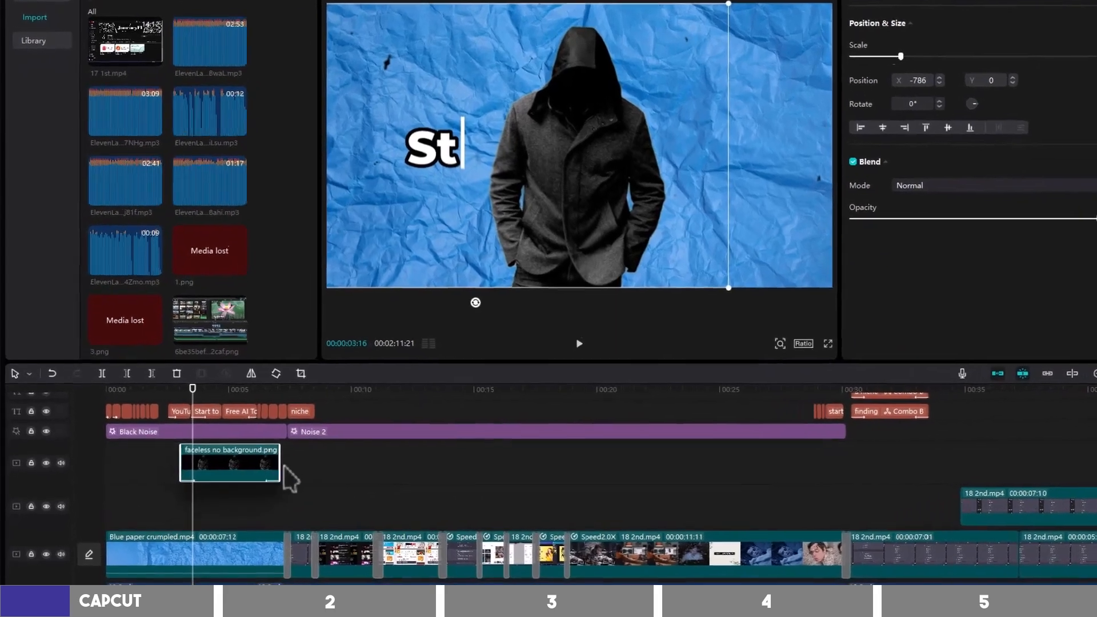
{"action": "mouse_move", "coordinate": [206, 477]}
{"action": "left_mouse_down"}
{"action": "mouse_move", "coordinate": [251, 476]}
{"action": "mouse_move", "coordinate": [253, 520]}
{"action": "mouse_move", "coordinate": [257, 505]}
{"action": "mouse_move", "coordinate": [238, 488]}
{"action": "mouse_move", "coordinate": [255, 479]}
{"action": "left_mouse_up"}
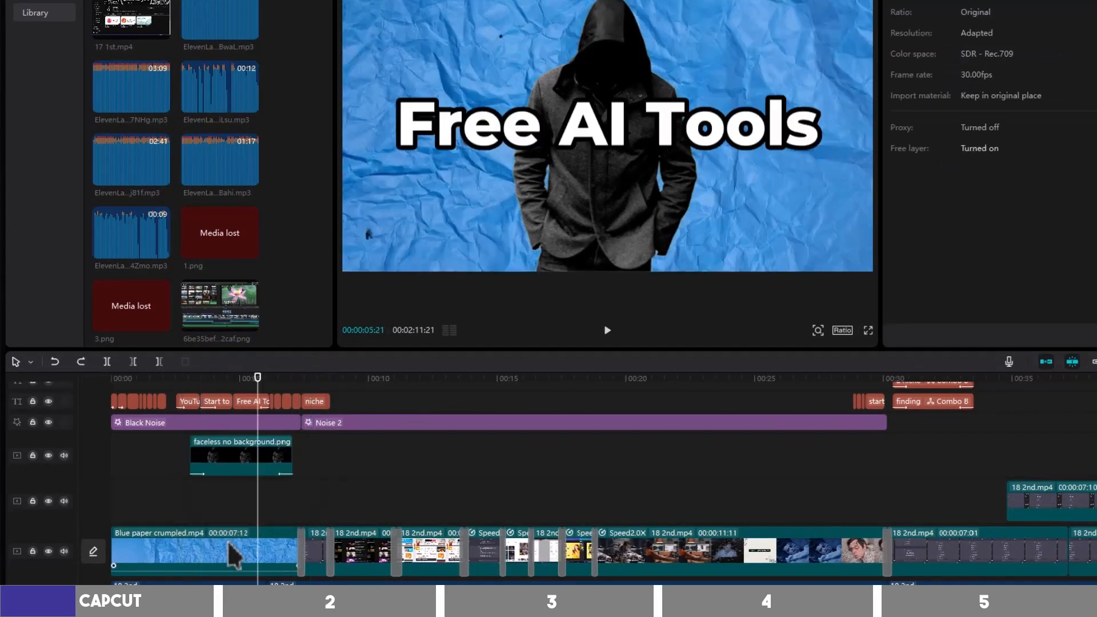
{"action": "left_click", "coordinate": [221, 544]}
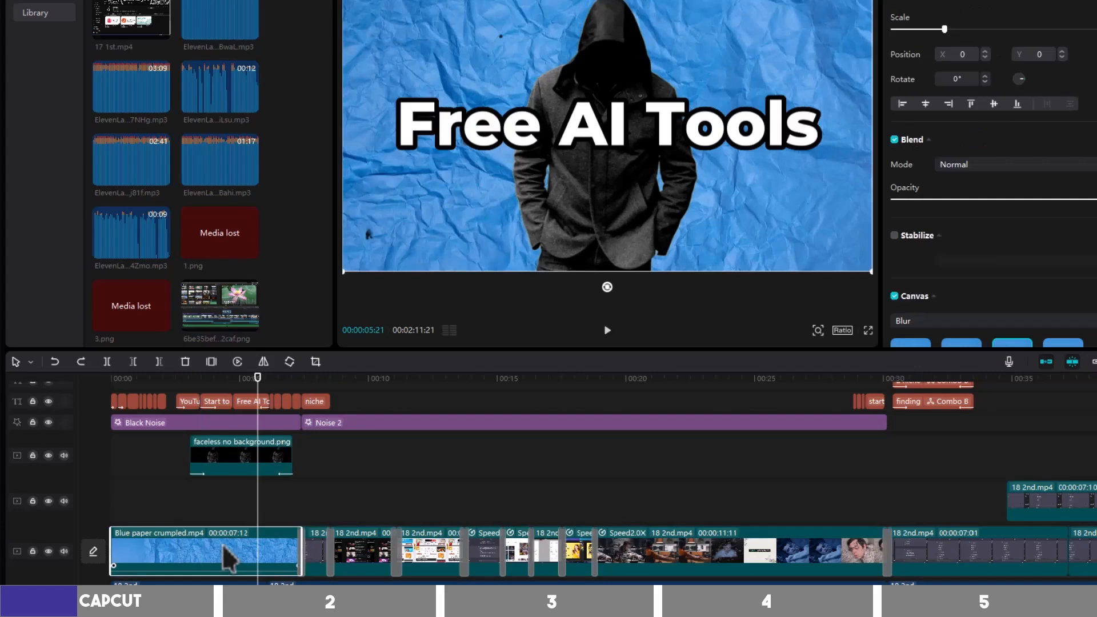
{"action": "key", "text": "Delete"}
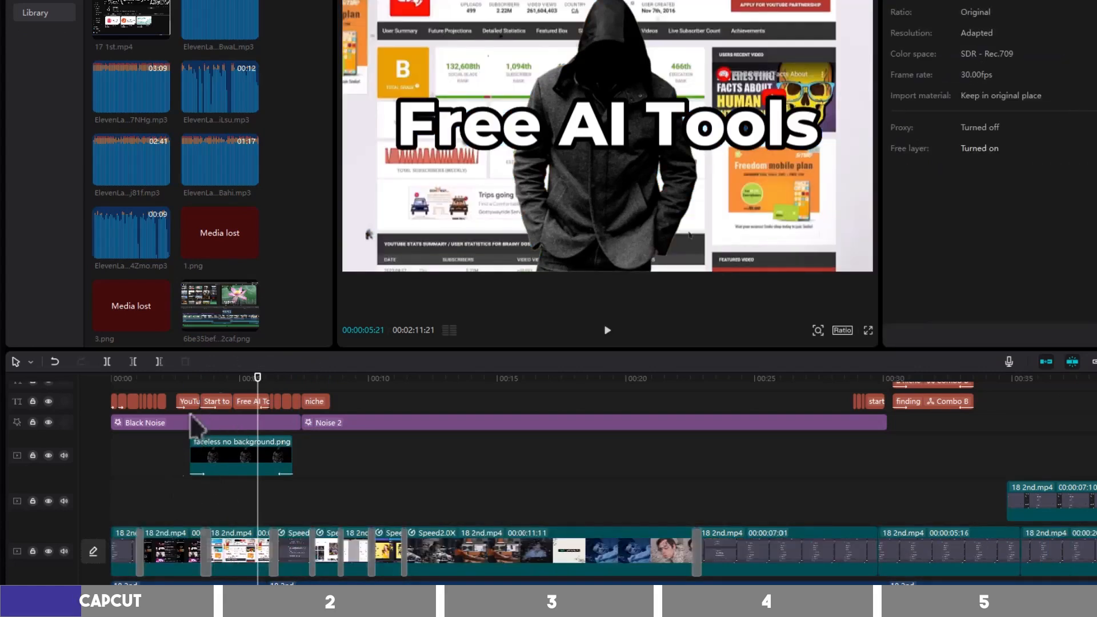
{"action": "key", "text": "ctrl+z"}
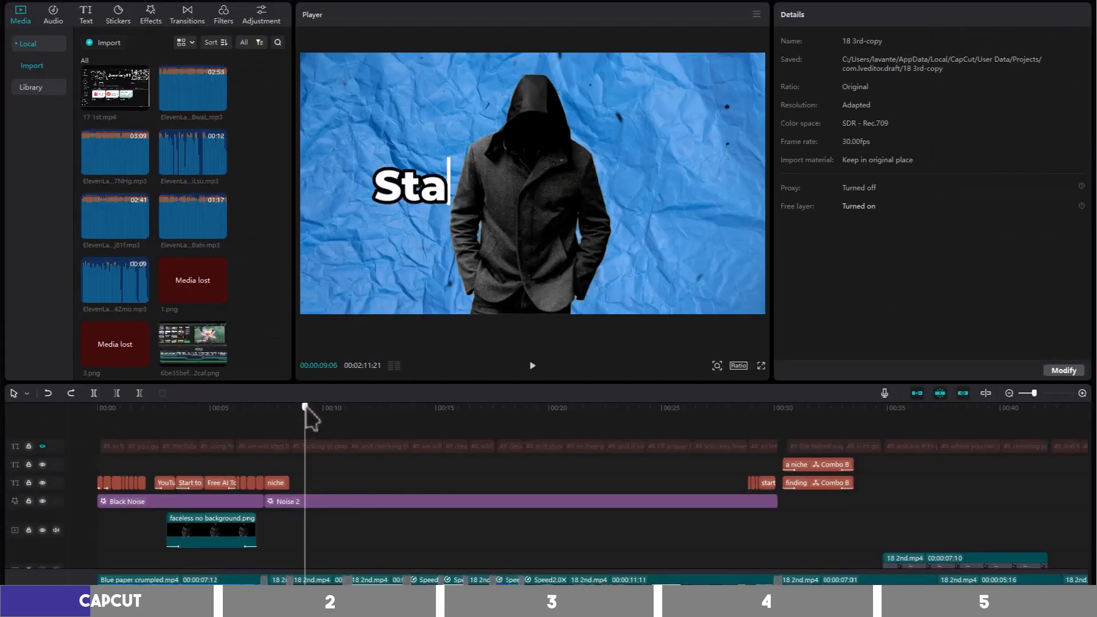
{"action": "left_click", "coordinate": [448, 408]}
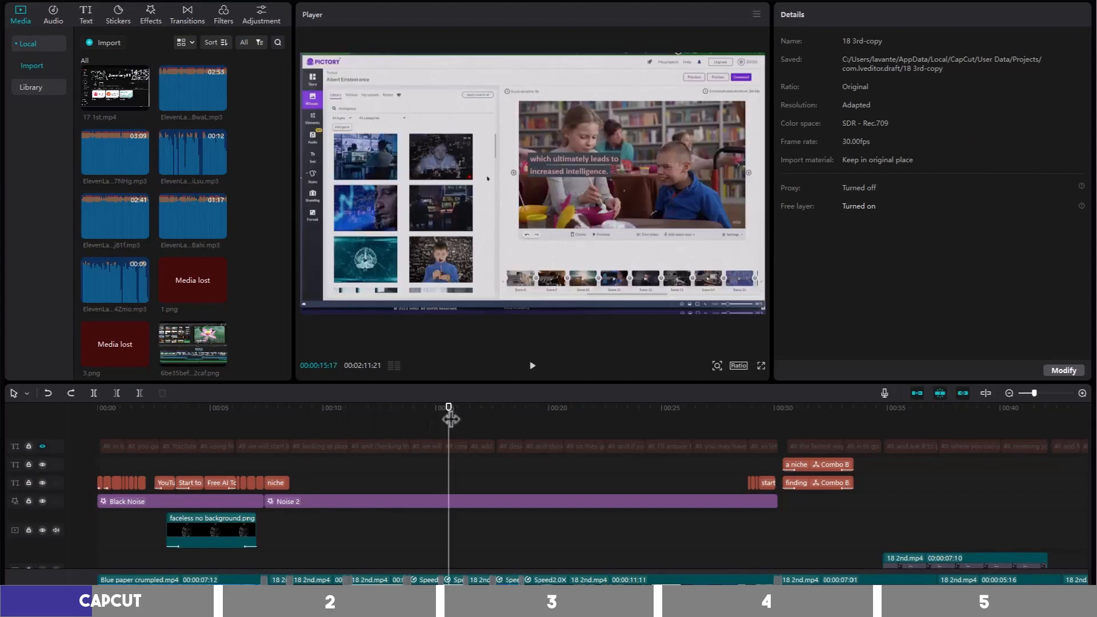
{"action": "mouse_move", "coordinate": [447, 415]}
{"action": "left_mouse_down"}
{"action": "mouse_move", "coordinate": [572, 416]}
{"action": "mouse_move", "coordinate": [511, 430]}
{"action": "mouse_move", "coordinate": [583, 431]}
{"action": "mouse_move", "coordinate": [339, 432]}
{"action": "mouse_move", "coordinate": [349, 436]}
{"action": "left_mouse_up"}
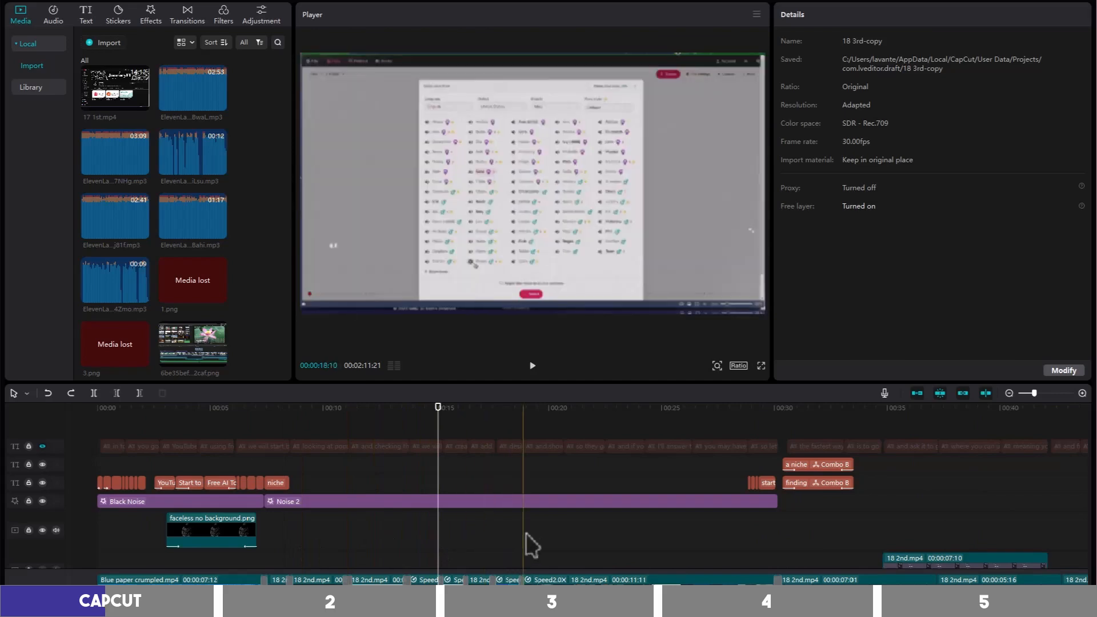
{"action": "left_click", "coordinate": [635, 542]}
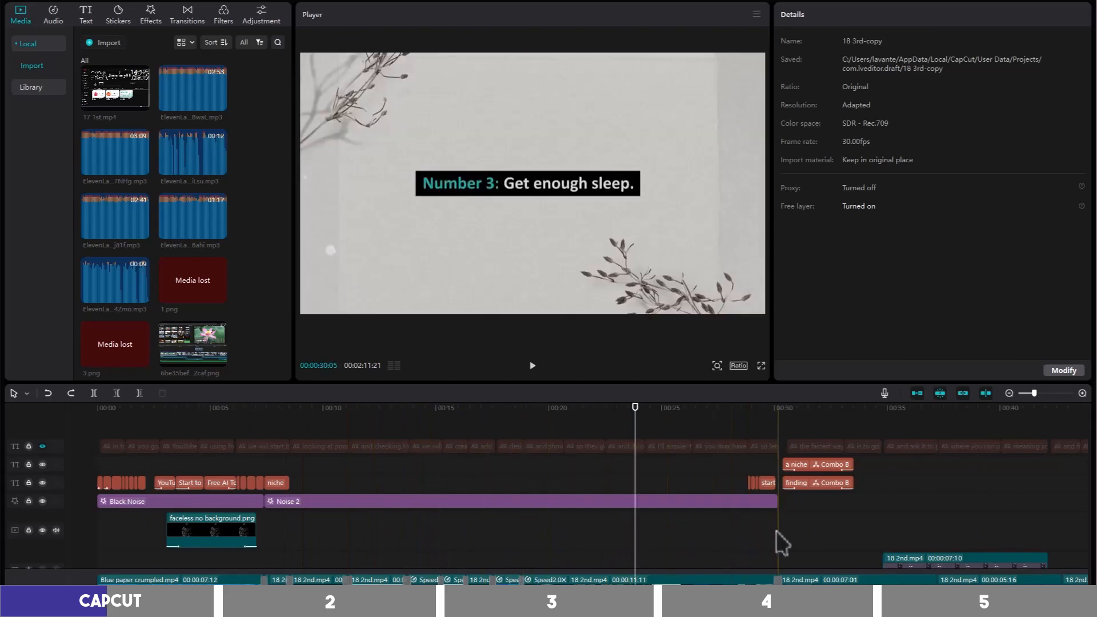
- Unhide the caption track and show the text-to-speech voices for the 'All links in the description below' caption
{"action": "left_click", "coordinate": [404, 437]}
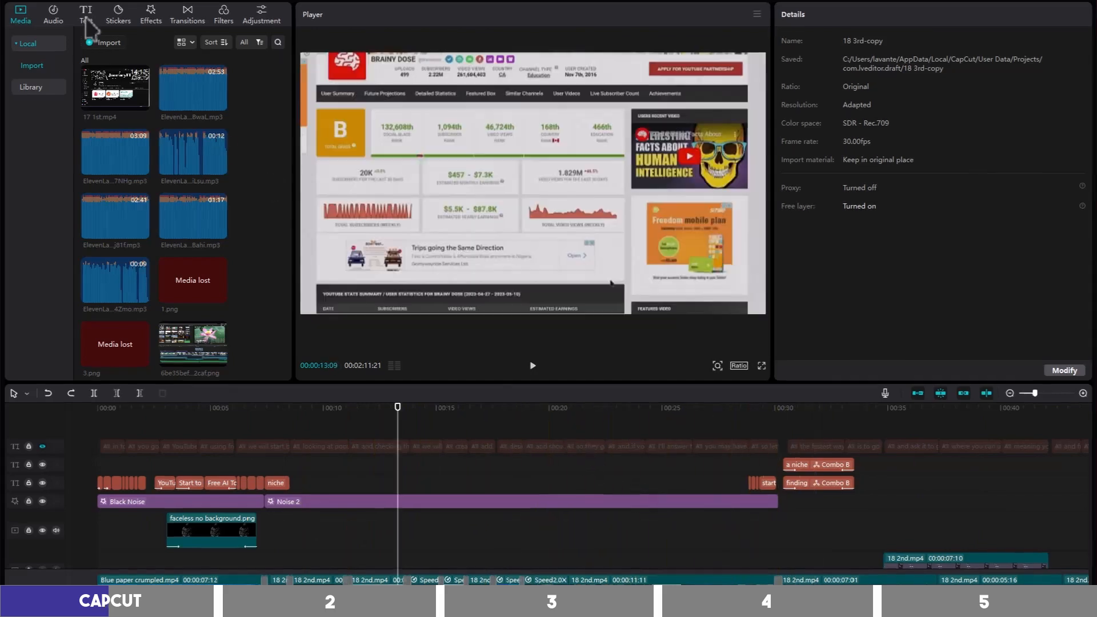
{"action": "left_click", "coordinate": [86, 15]}
{"action": "left_click", "coordinate": [64, 109]}
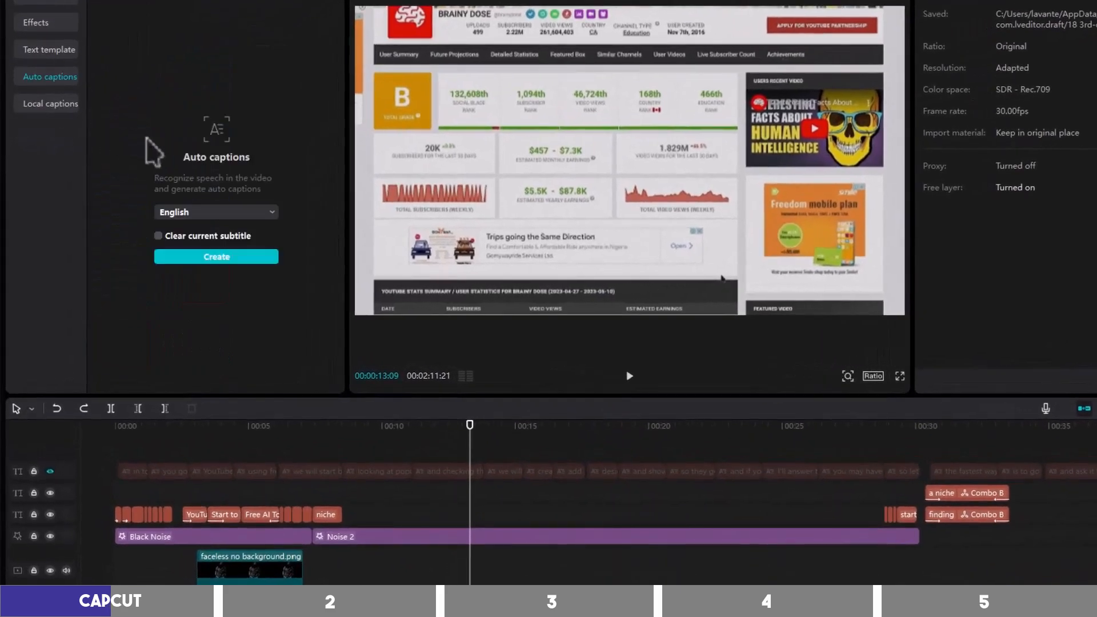
{"action": "left_click", "coordinate": [52, 472]}
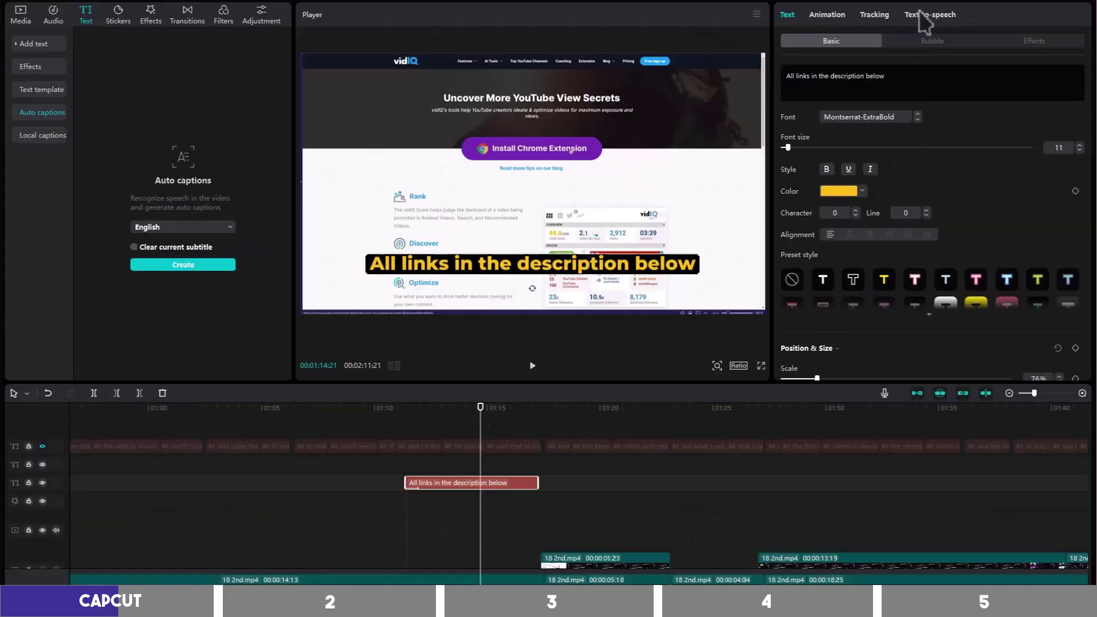
{"action": "left_click", "coordinate": [926, 12]}
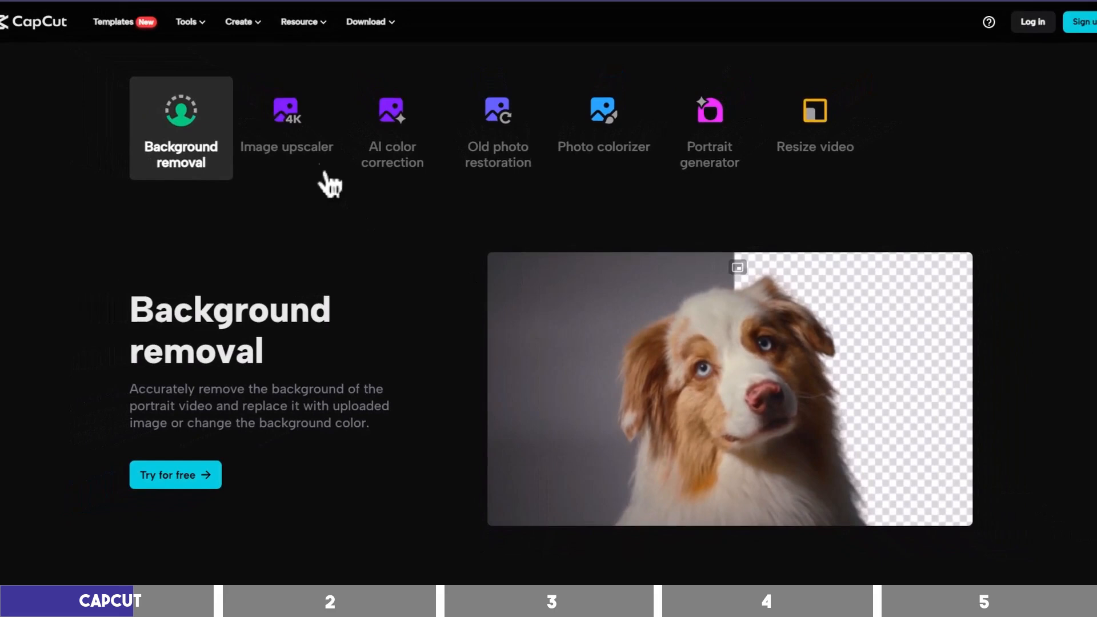
- View the Image upscaler, AI color correction, Old photo restoration and Photo colorizer demos in turn
{"action": "left_click", "coordinate": [304, 142]}
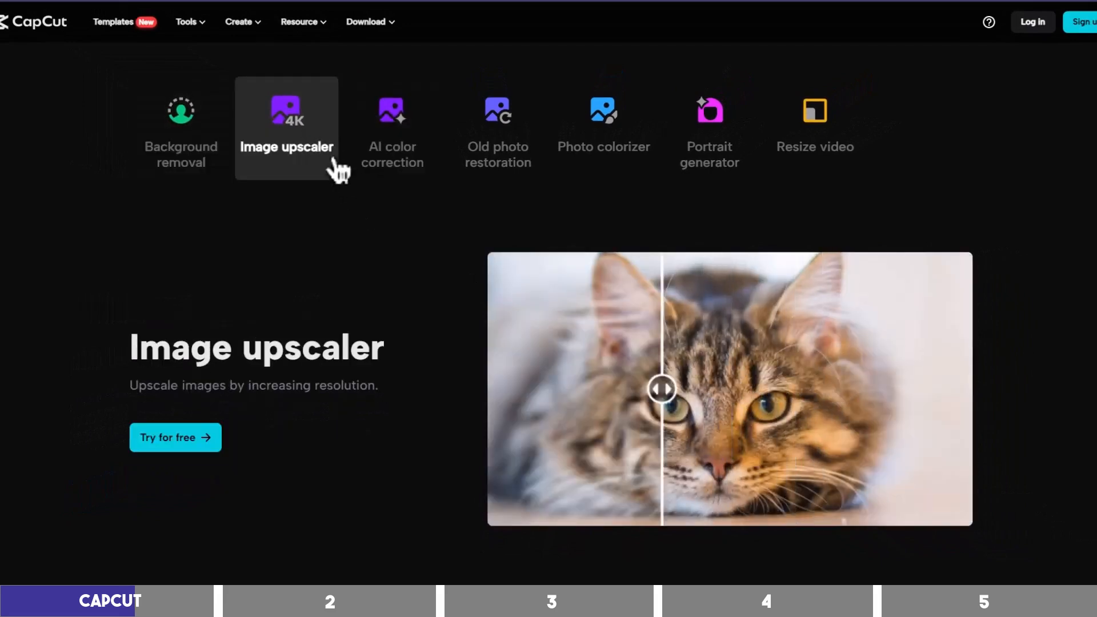
{"action": "left_click", "coordinate": [401, 172]}
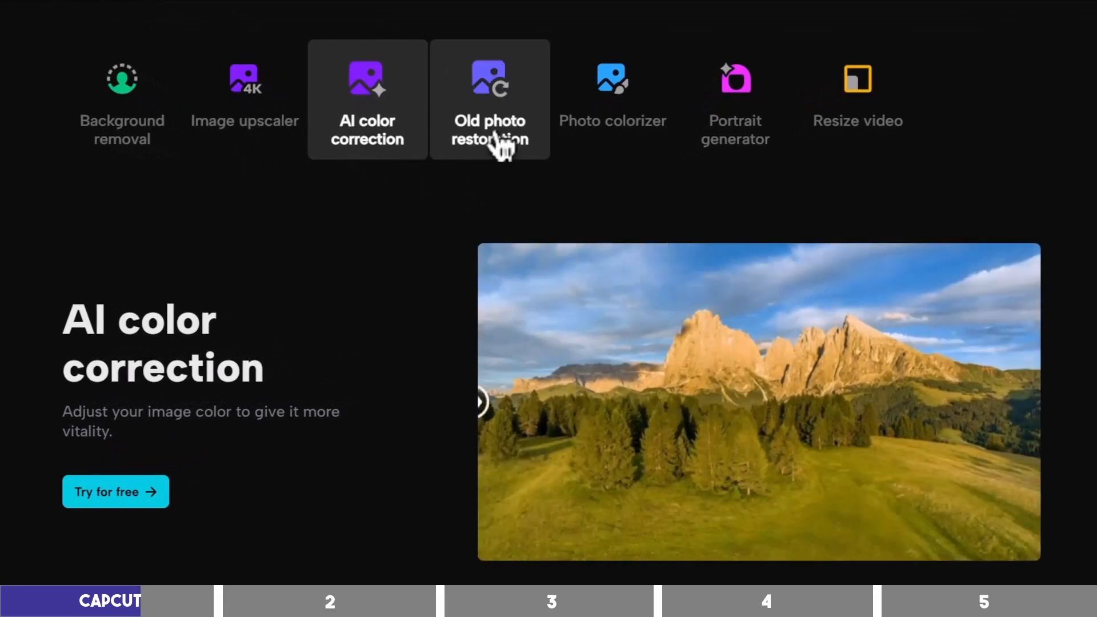
{"action": "left_click", "coordinate": [501, 148]}
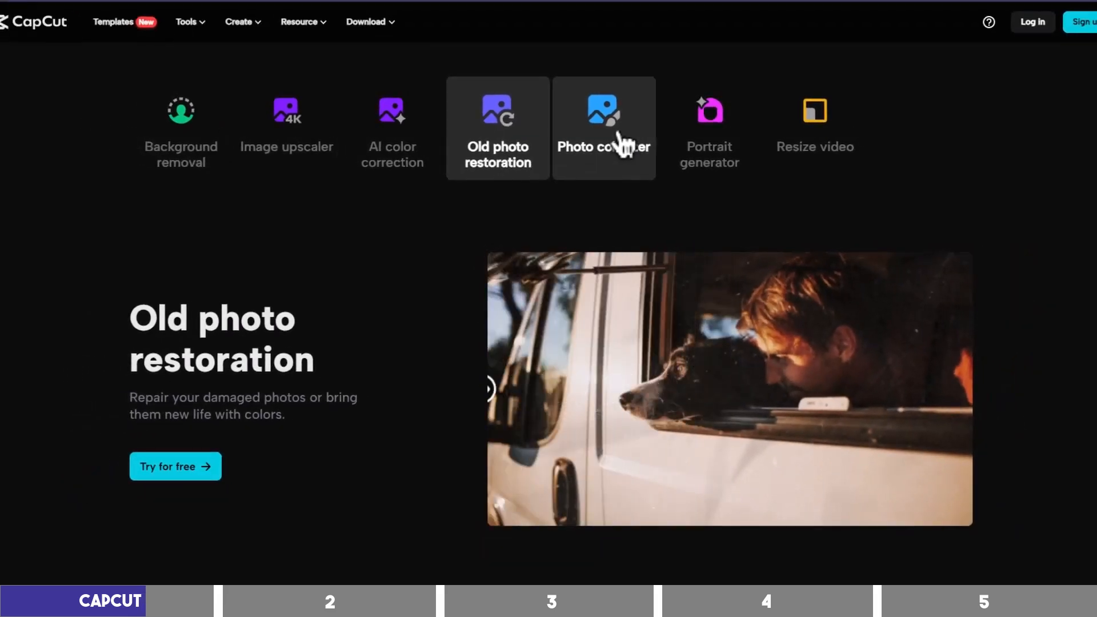
{"action": "left_click", "coordinate": [623, 148]}
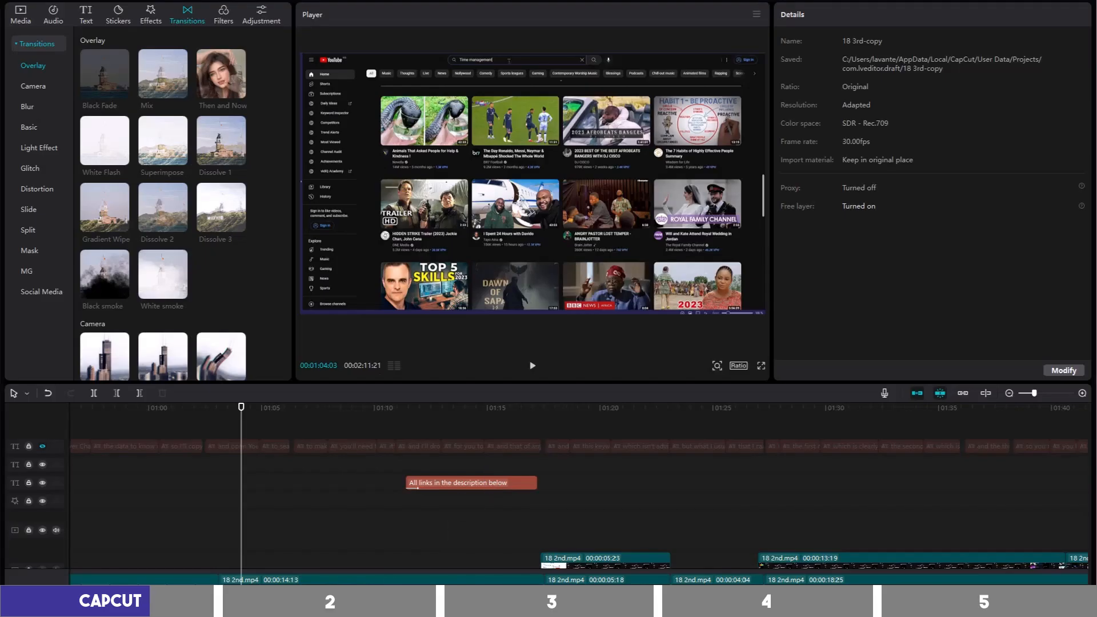
- Enable Stabilize on the selected video clip from its Video properties
{"action": "left_click", "coordinate": [448, 566]}
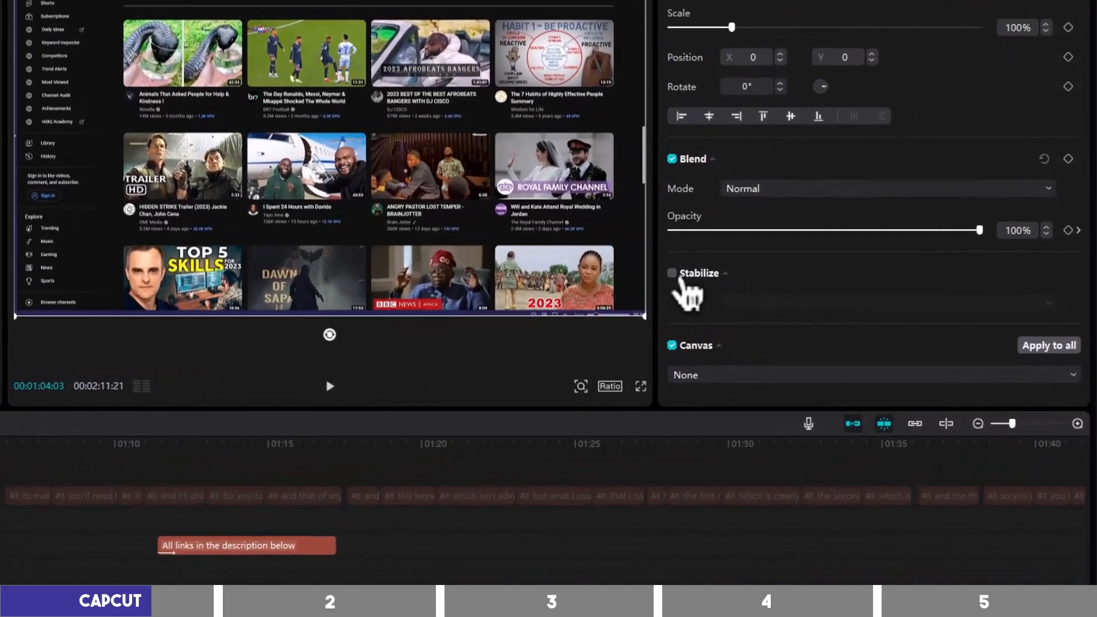
{"action": "left_click", "coordinate": [671, 273]}
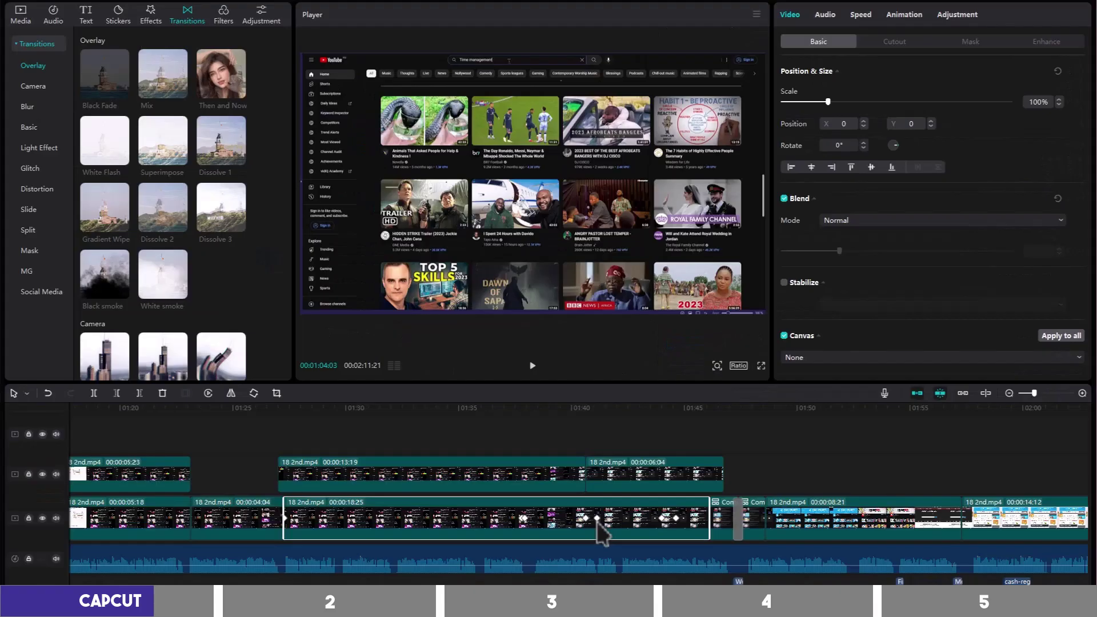
- Select the 18 2nd.mp4 clip, step back a frame and drag a keyframe later along it
{"action": "left_click", "coordinate": [587, 497]}
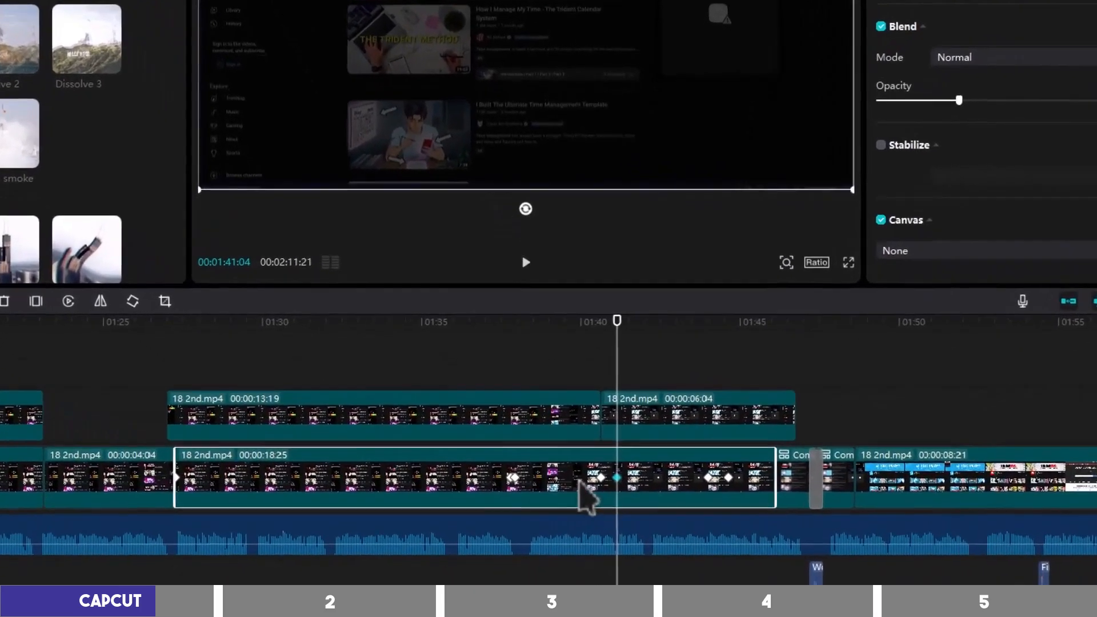
{"action": "key", "text": "Left"}
{"action": "key", "text": "Left"}
{"action": "key", "text": "Left"}
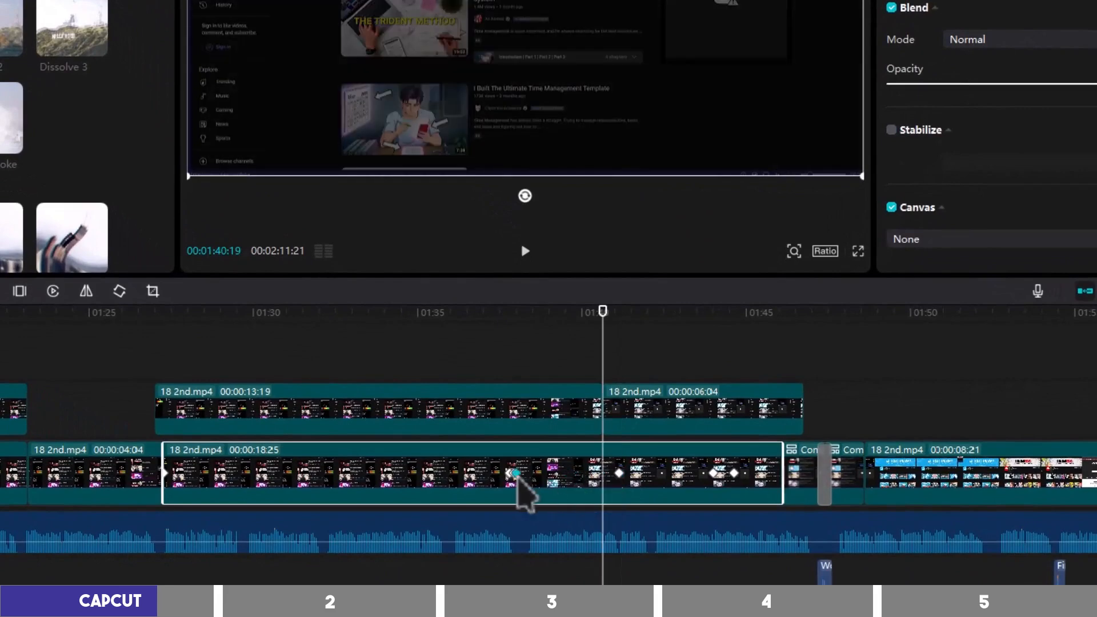
{"action": "left_click_drag", "start_coordinate": [513, 476], "coordinate": [577, 475]}
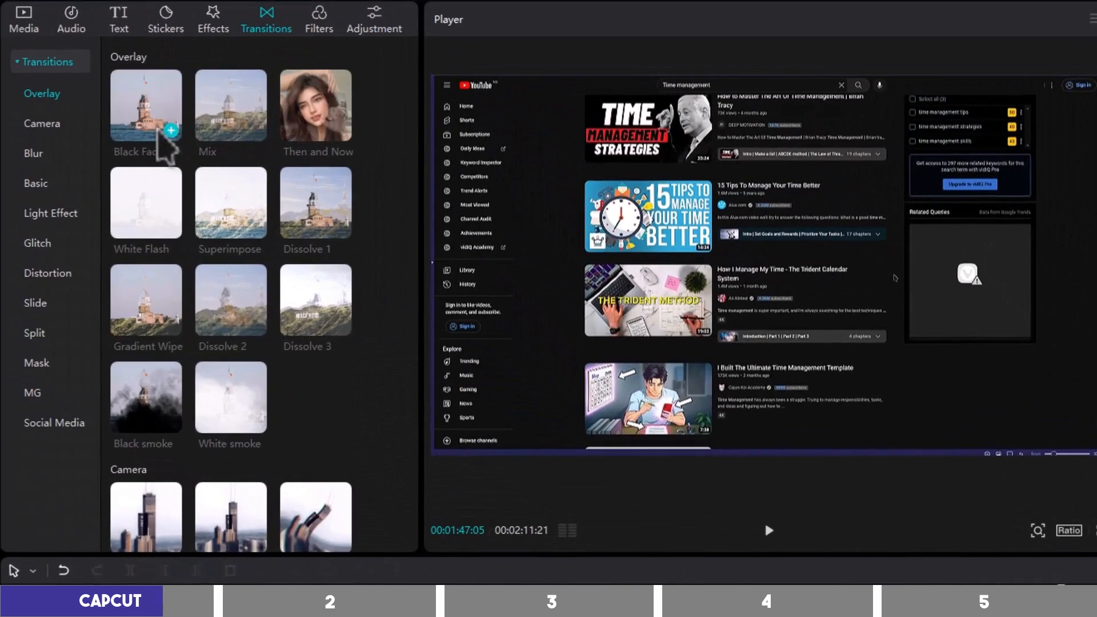
{"action": "scroll", "coordinate": [248, 366], "scroll_direction": "down", "scroll_amount": 5}
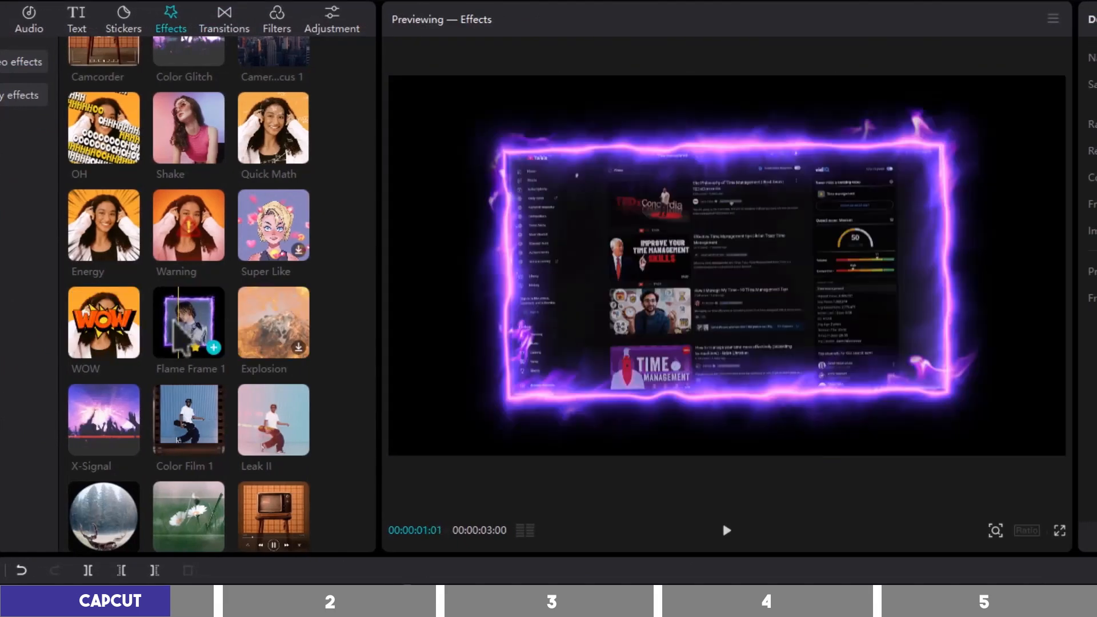
{"action": "mouse_move", "coordinate": [189, 323]}
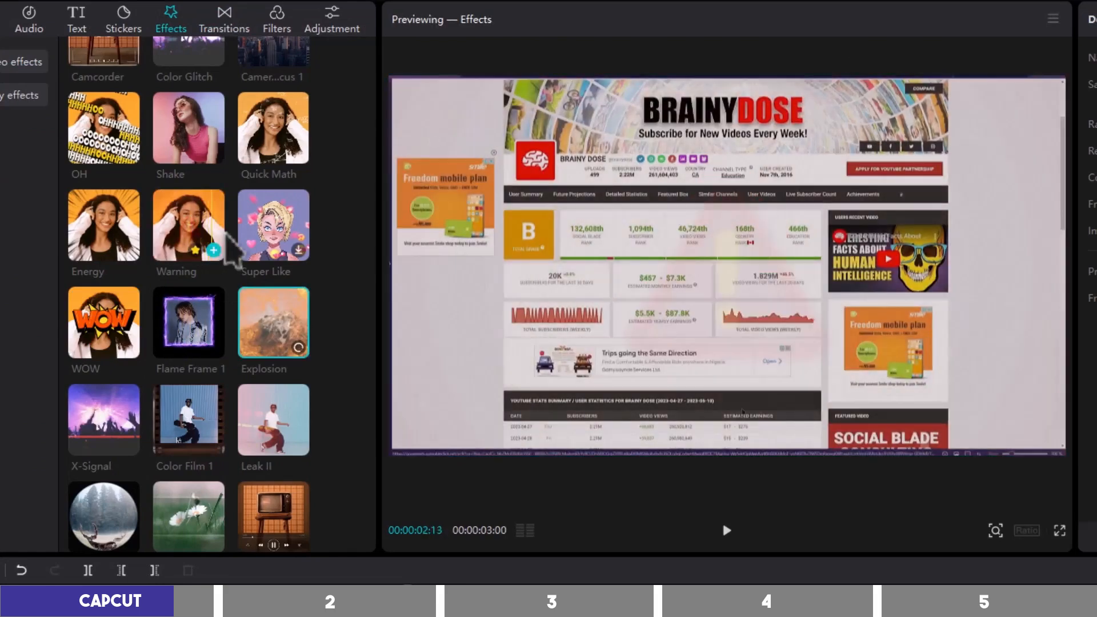
{"action": "scroll", "coordinate": [243, 251], "scroll_direction": "up", "scroll_amount": 2}
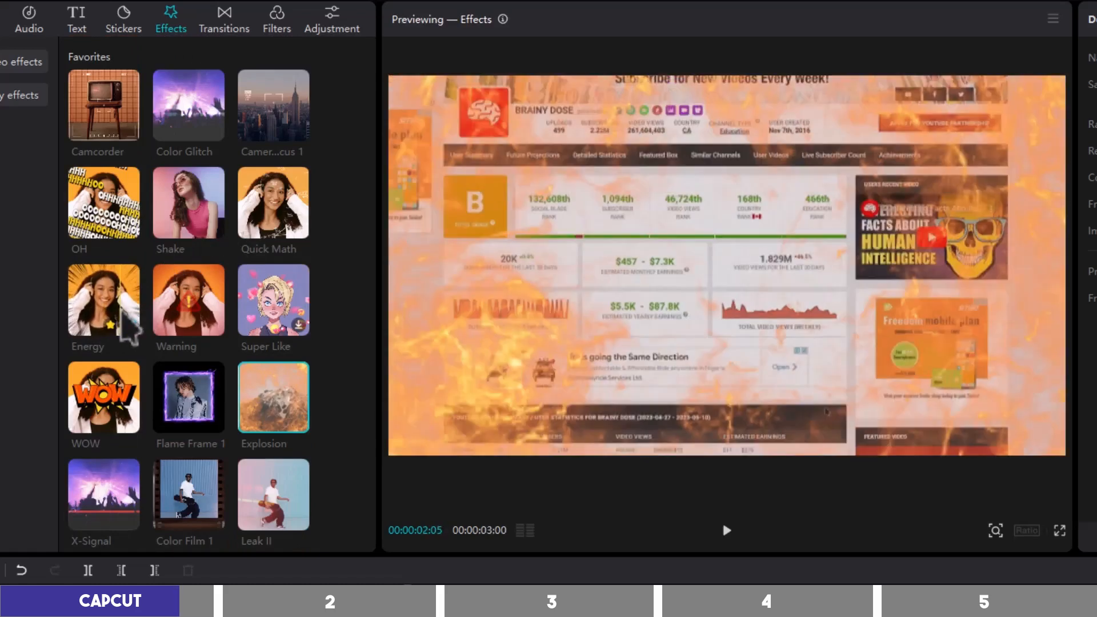
{"action": "scroll", "coordinate": [171, 339], "scroll_direction": "down", "scroll_amount": 1}
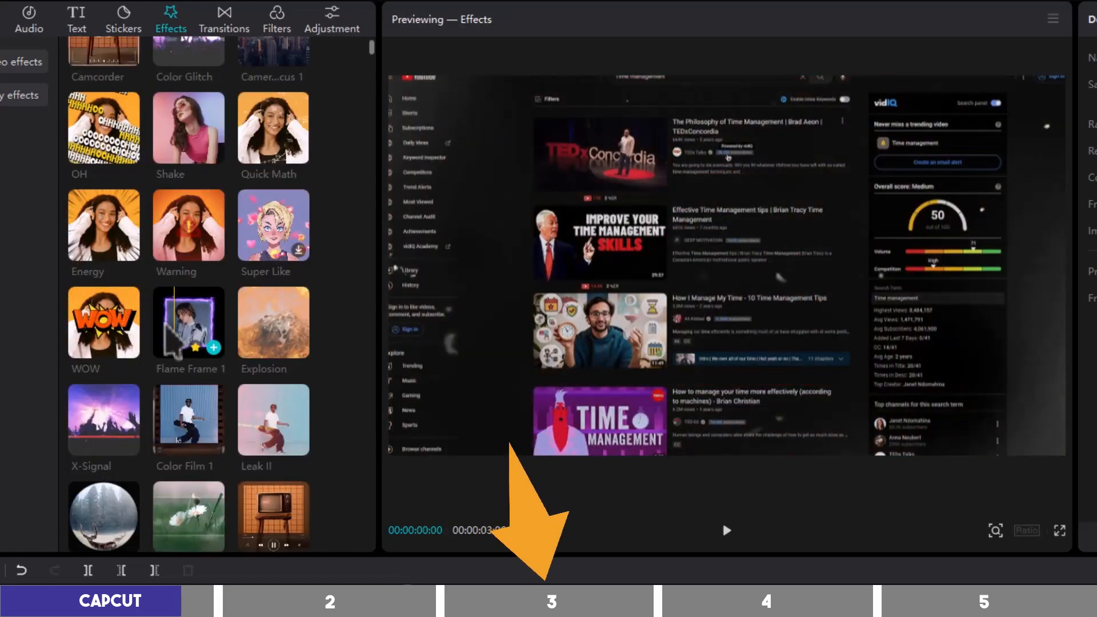
{"action": "scroll", "coordinate": [266, 339], "scroll_direction": "down", "scroll_amount": 1}
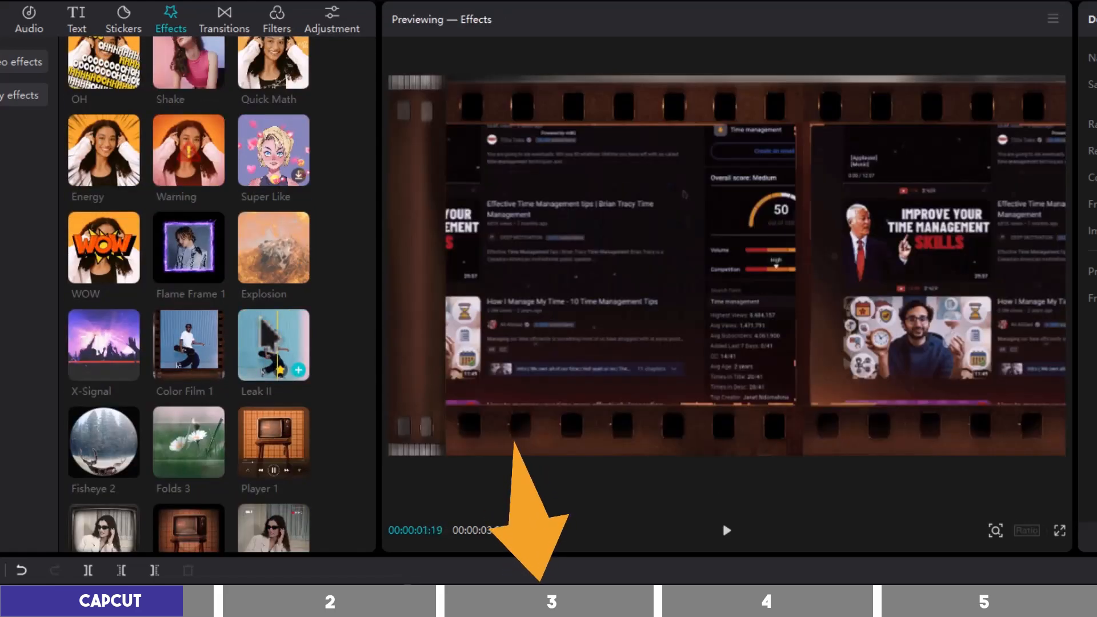
- Switch the left panel to the Stickers collection
{"action": "left_click", "coordinate": [122, 26]}
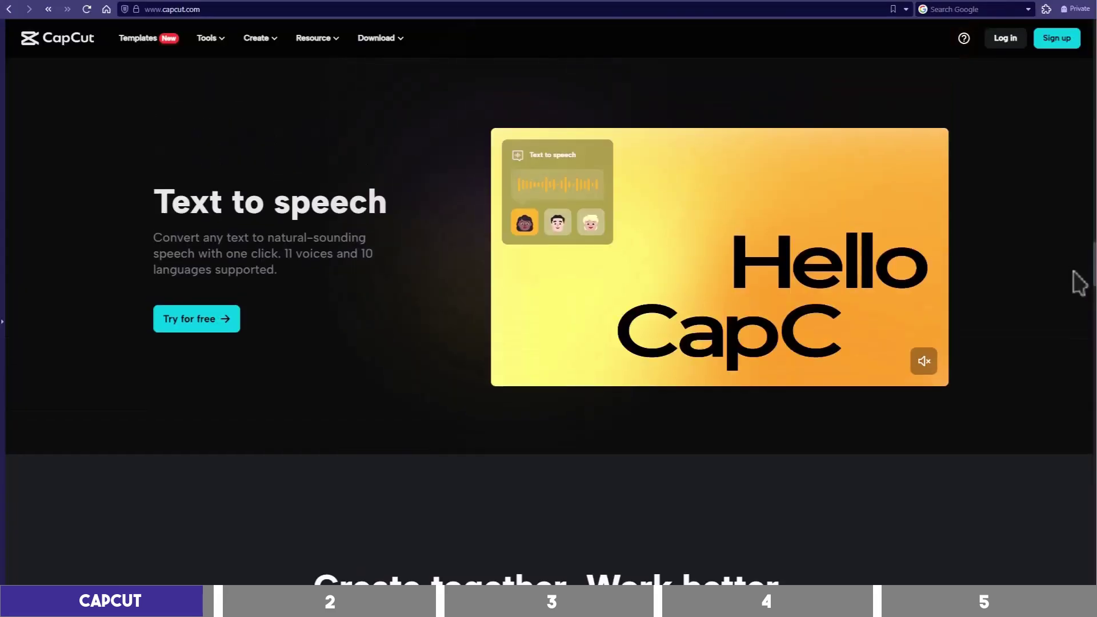
{"action": "scroll", "coordinate": [1054, 326], "scroll_direction": "down", "scroll_amount": 3}
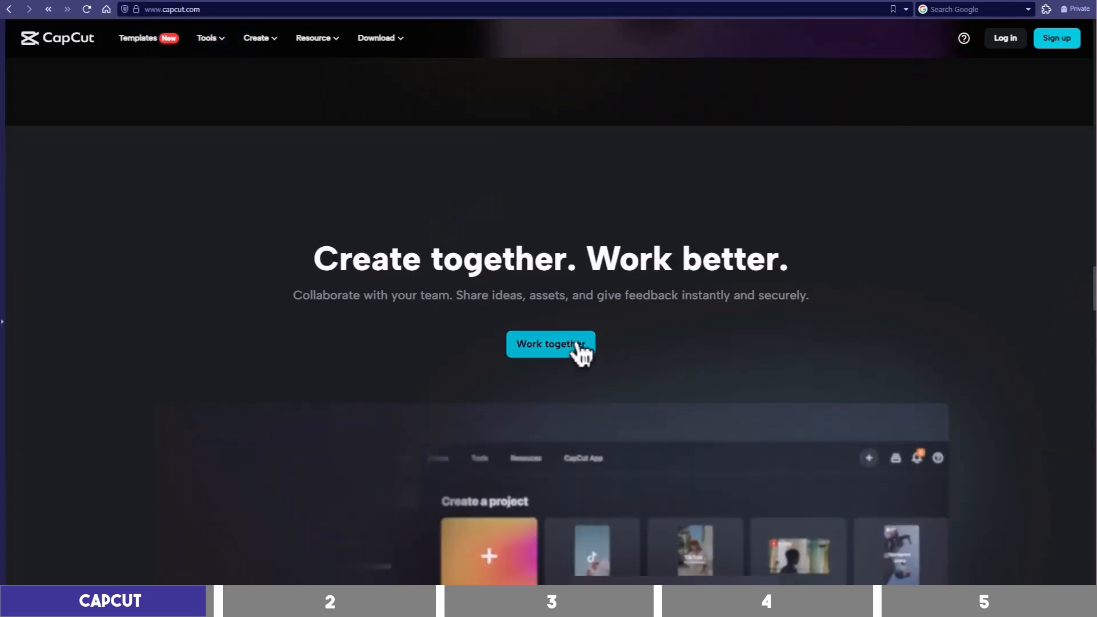
{"action": "scroll", "coordinate": [977, 354], "scroll_direction": "down", "scroll_amount": 1}
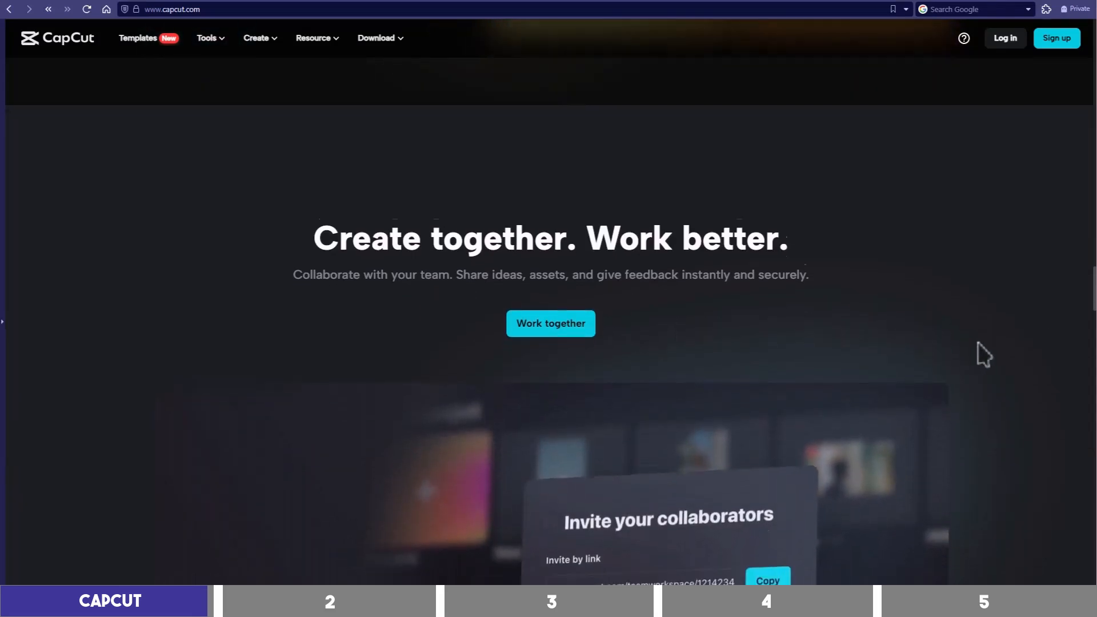
{"action": "scroll", "coordinate": [1037, 364], "scroll_direction": "down", "scroll_amount": 1}
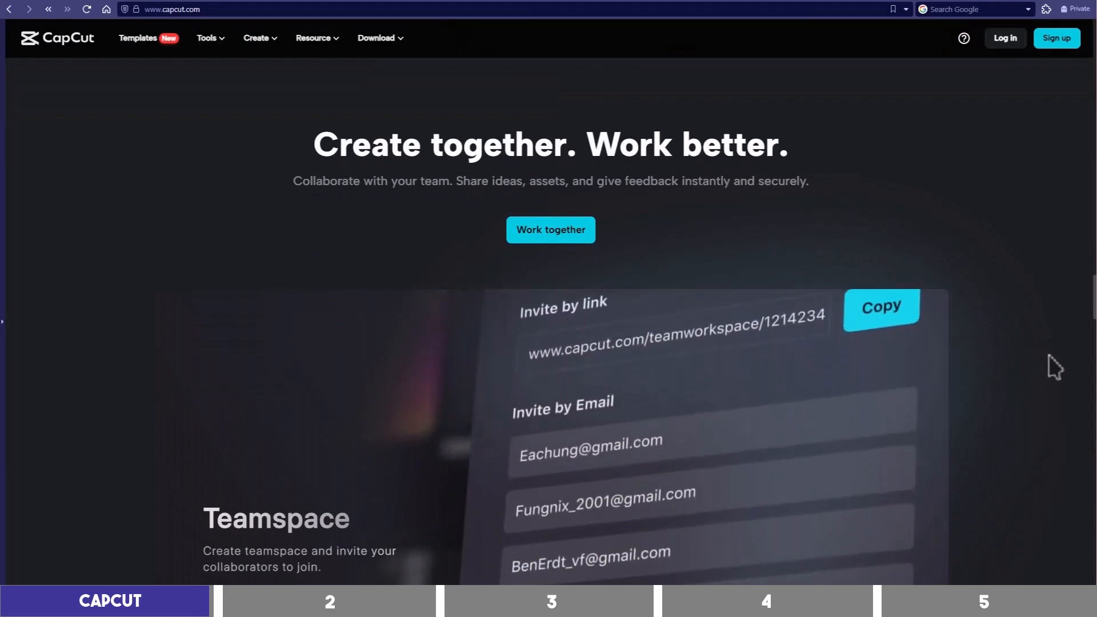
{"action": "scroll", "coordinate": [1049, 366], "scroll_direction": "down", "scroll_amount": 1}
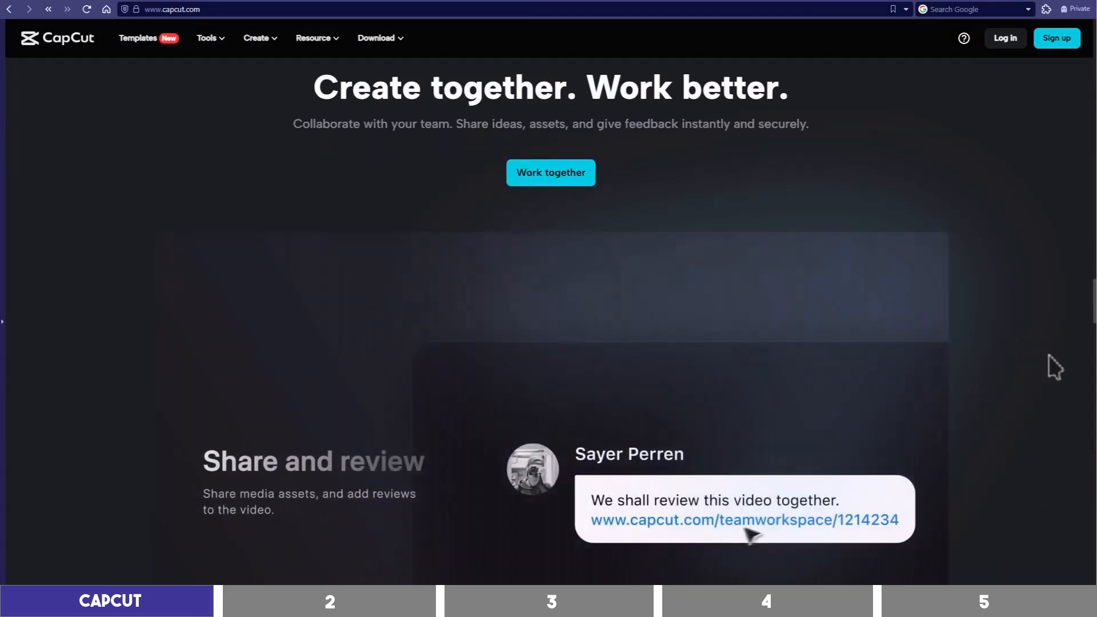
{"action": "scroll", "coordinate": [1054, 366], "scroll_direction": "down", "scroll_amount": 2}
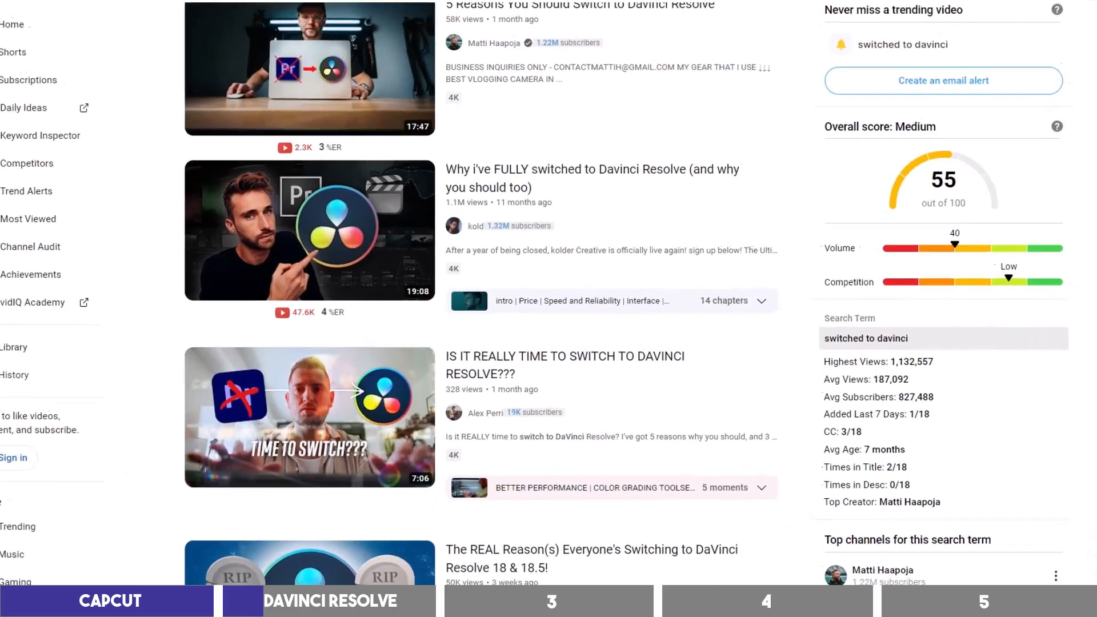
{"action": "scroll", "coordinate": [549, 291], "scroll_direction": "down", "scroll_amount": 3}
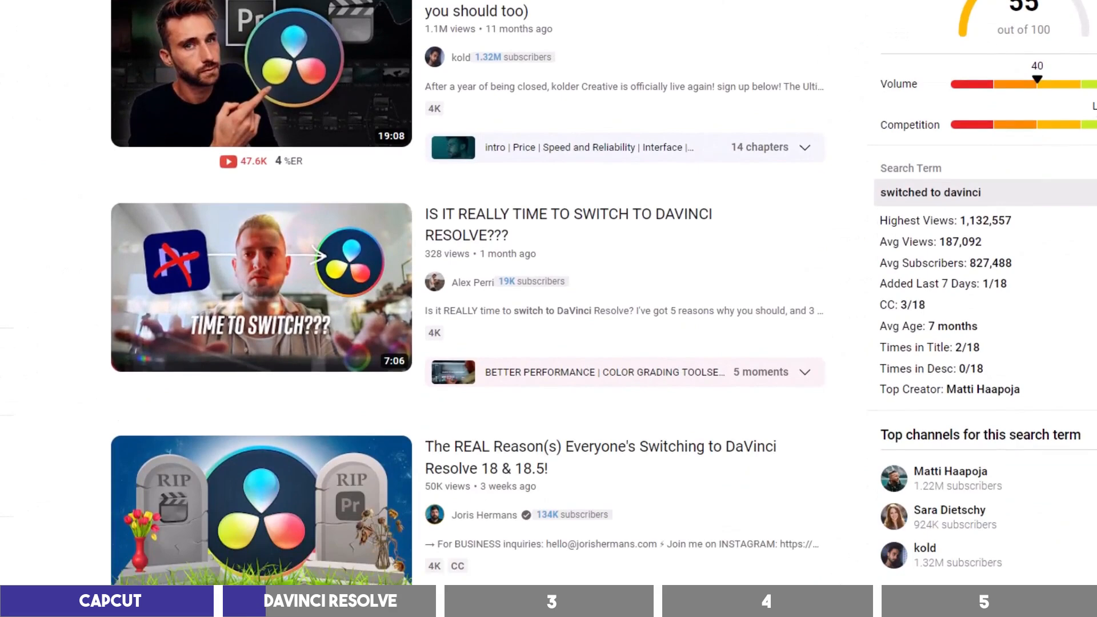
{"action": "scroll", "coordinate": [549, 291], "scroll_direction": "down", "scroll_amount": 2}
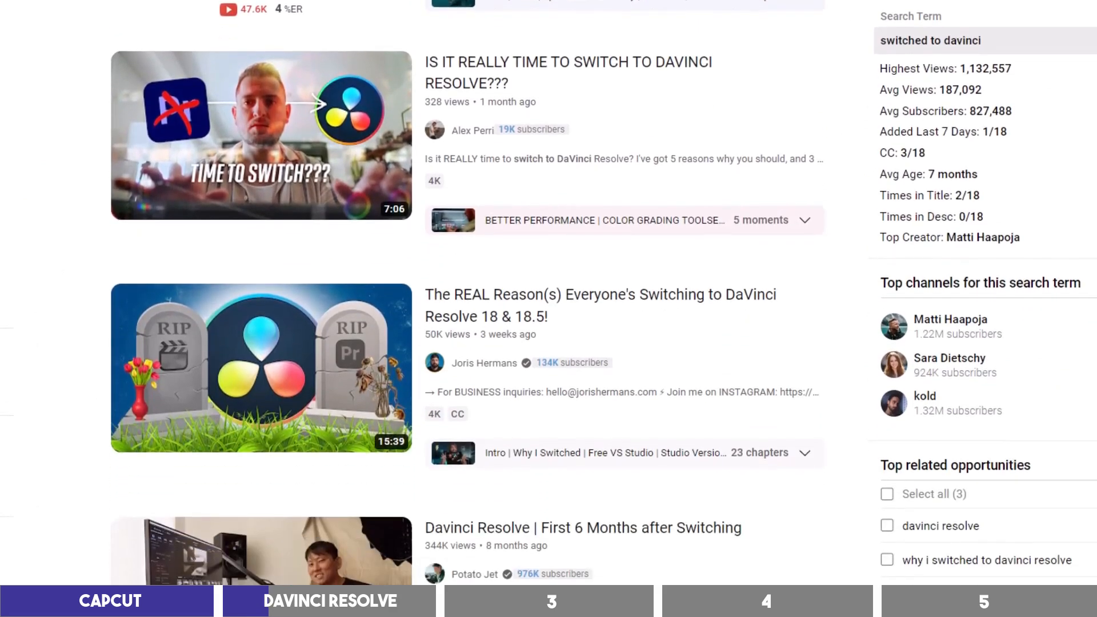
{"action": "scroll", "coordinate": [549, 291], "scroll_direction": "down", "scroll_amount": 2}
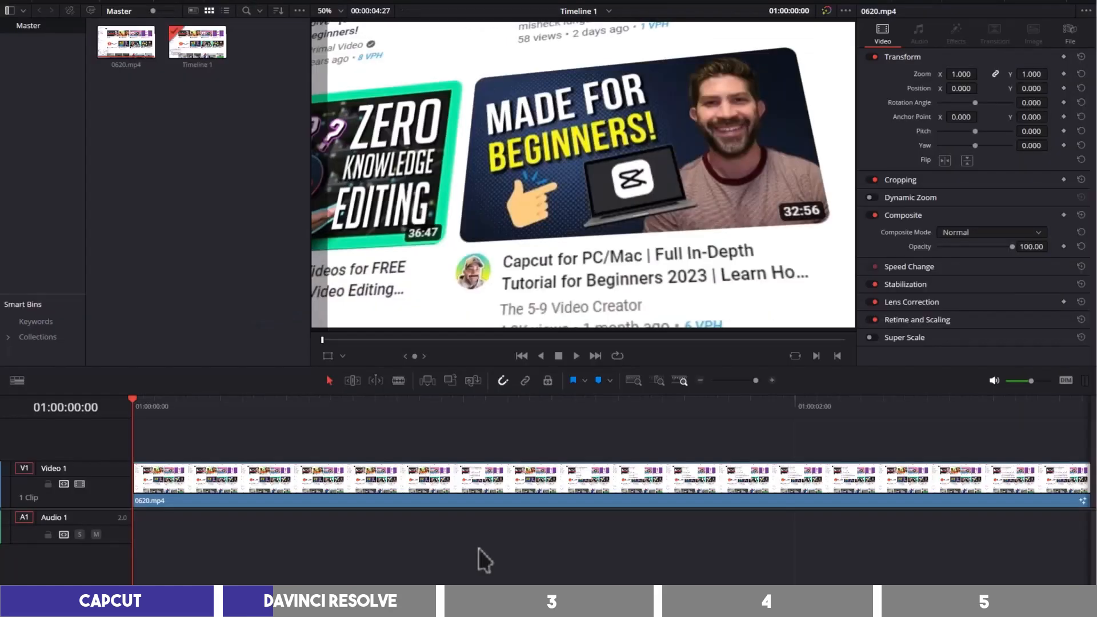
- Play back the timeline with Space
{"action": "key", "text": "space"}
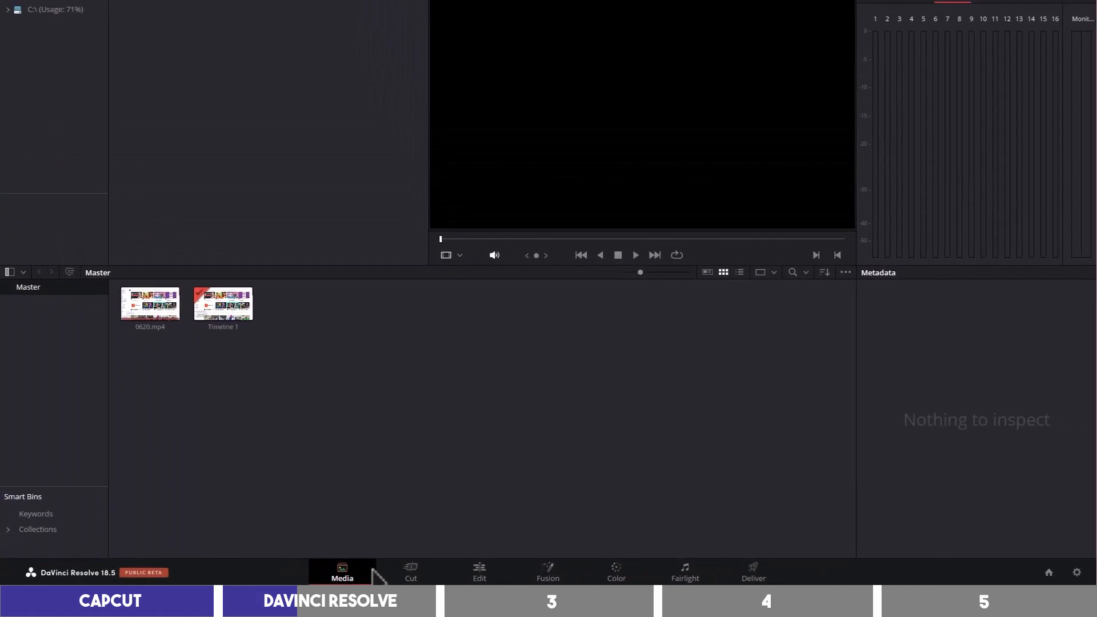
- On the Cut page scrub about two seconds into the clip, then move to the Edit page
{"action": "left_click", "coordinate": [413, 572]}
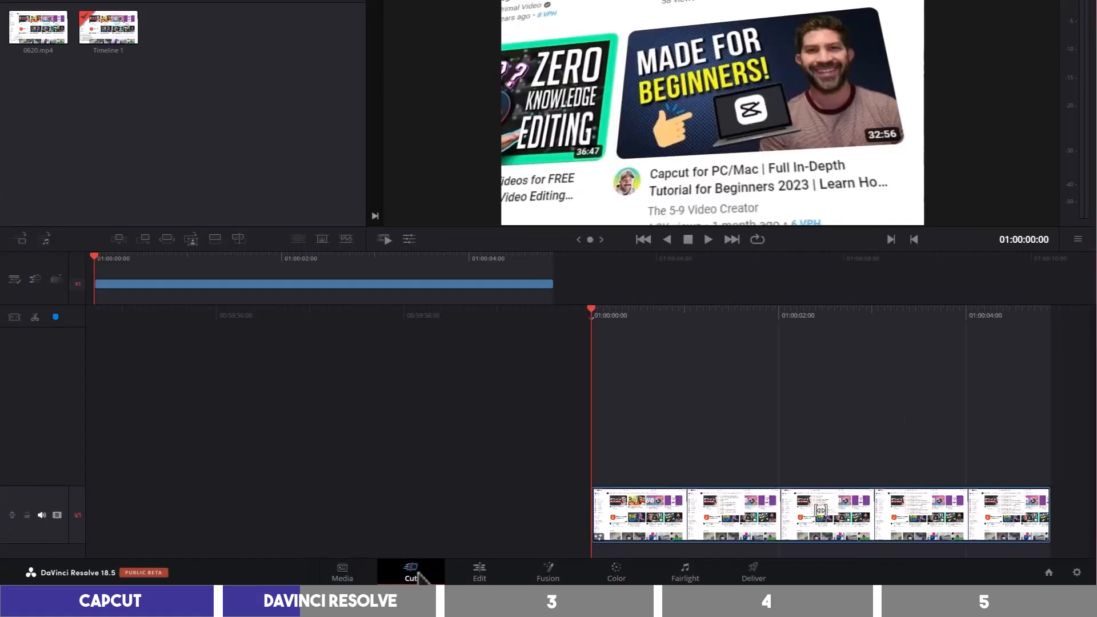
{"action": "mouse_move", "coordinate": [630, 302]}
{"action": "left_mouse_down"}
{"action": "mouse_move", "coordinate": [334, 385]}
{"action": "mouse_move", "coordinate": [350, 389]}
{"action": "left_mouse_up"}
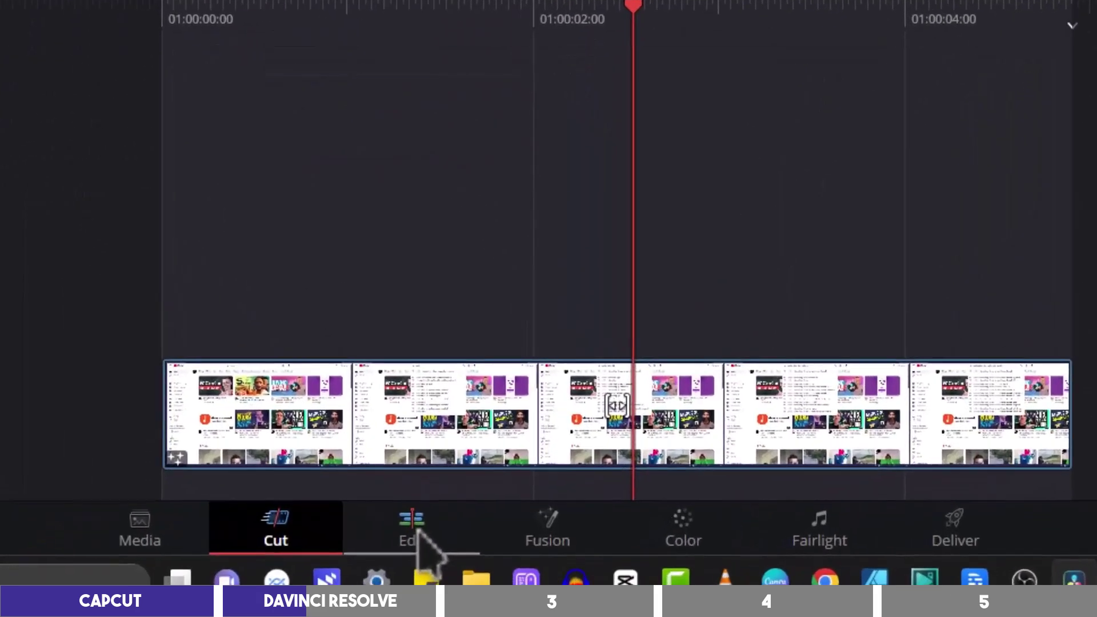
{"action": "left_click", "coordinate": [416, 532]}
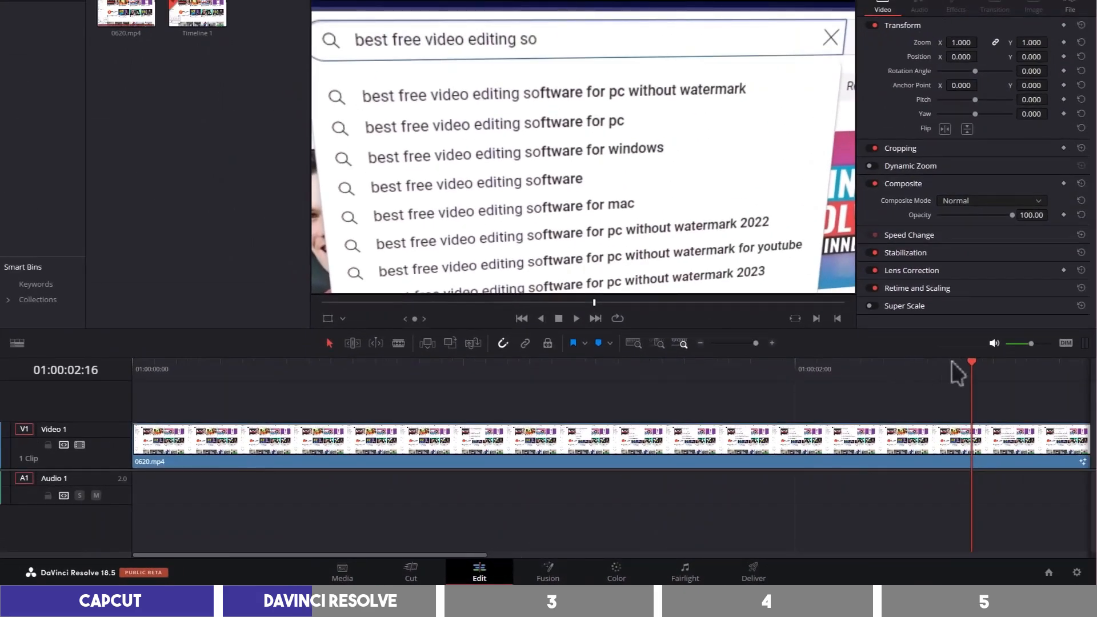
- Blade the screen-recording clip twice near one second into three pieces and select the first cut's edit point
{"action": "left_click_drag", "start_coordinate": [974, 364], "coordinate": [643, 396]}
{"action": "mouse_move", "coordinate": [420, 394]}
{"action": "left_mouse_down"}
{"action": "mouse_move", "coordinate": [331, 392]}
{"action": "mouse_move", "coordinate": [440, 378]}
{"action": "left_mouse_up"}
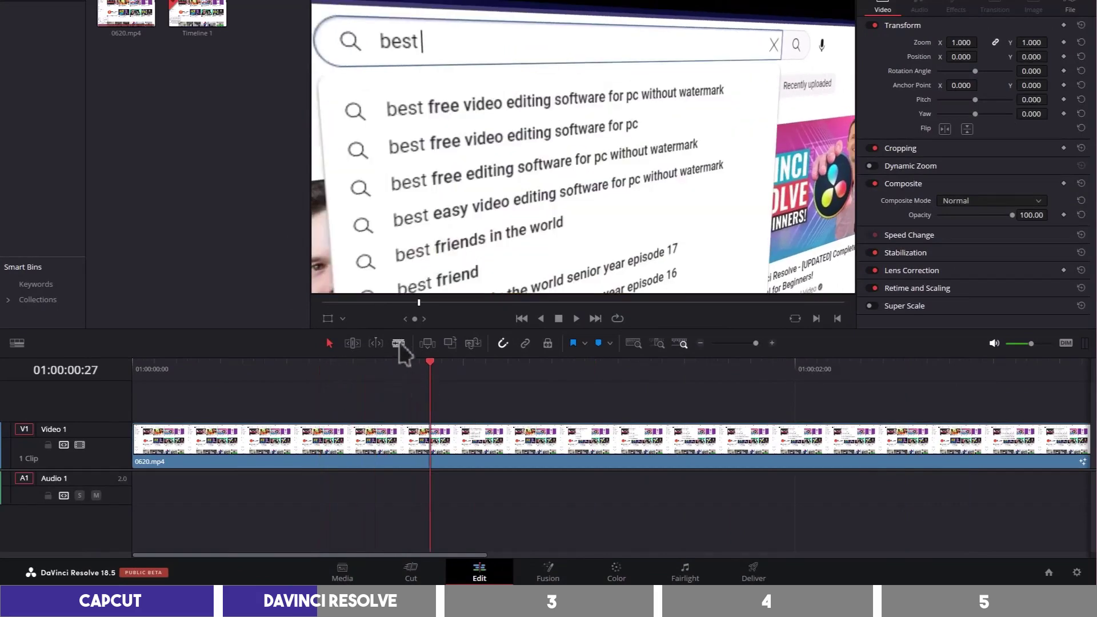
{"action": "left_click", "coordinate": [429, 441]}
{"action": "left_click", "coordinate": [496, 441]}
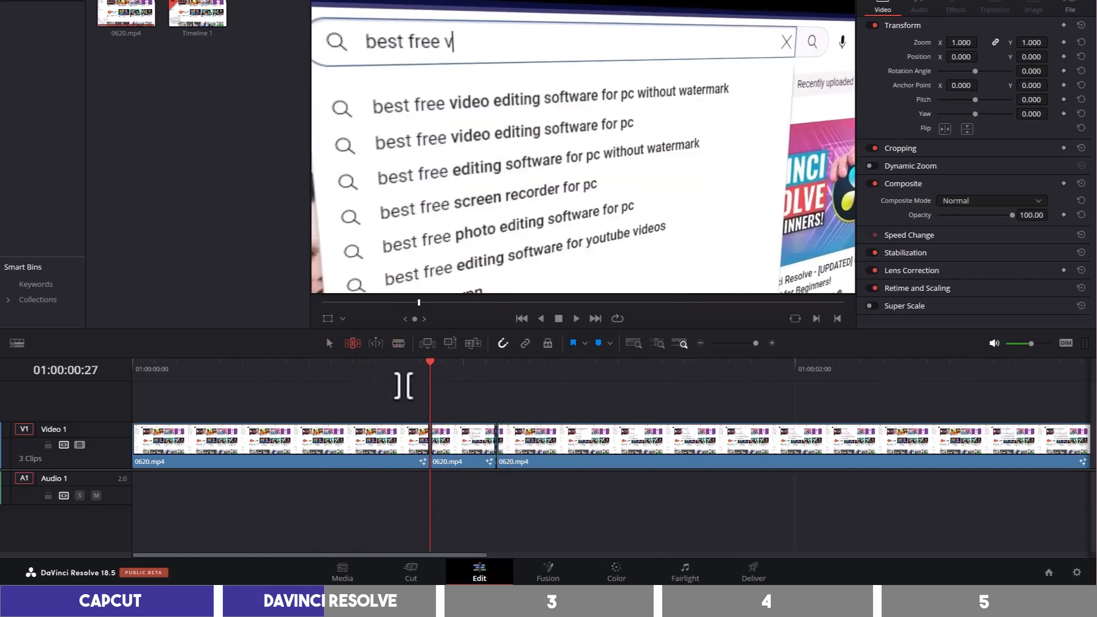
{"action": "left_click", "coordinate": [432, 373]}
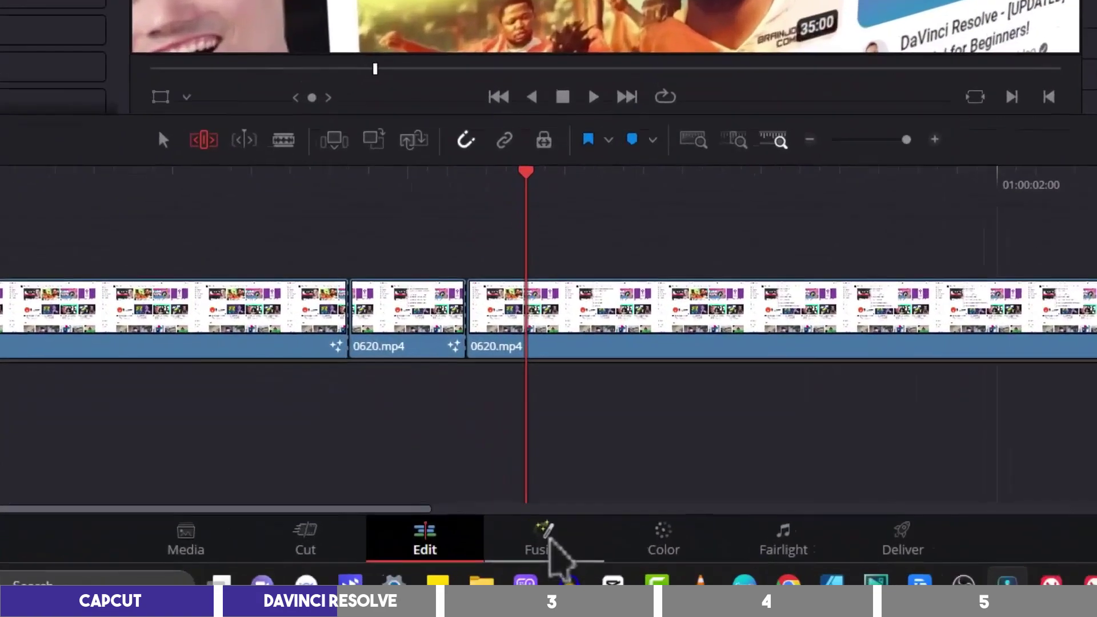
- On the Fusion page move the DVE1 node higher and to the right in the node graph
{"action": "left_click", "coordinate": [546, 570]}
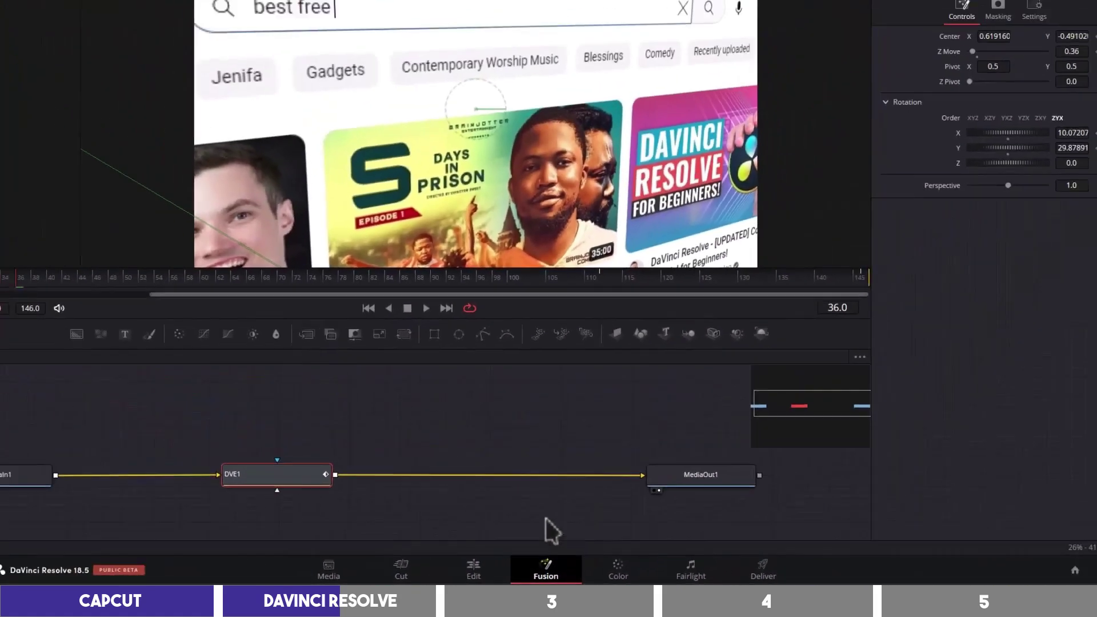
{"action": "left_click", "coordinate": [30, 300]}
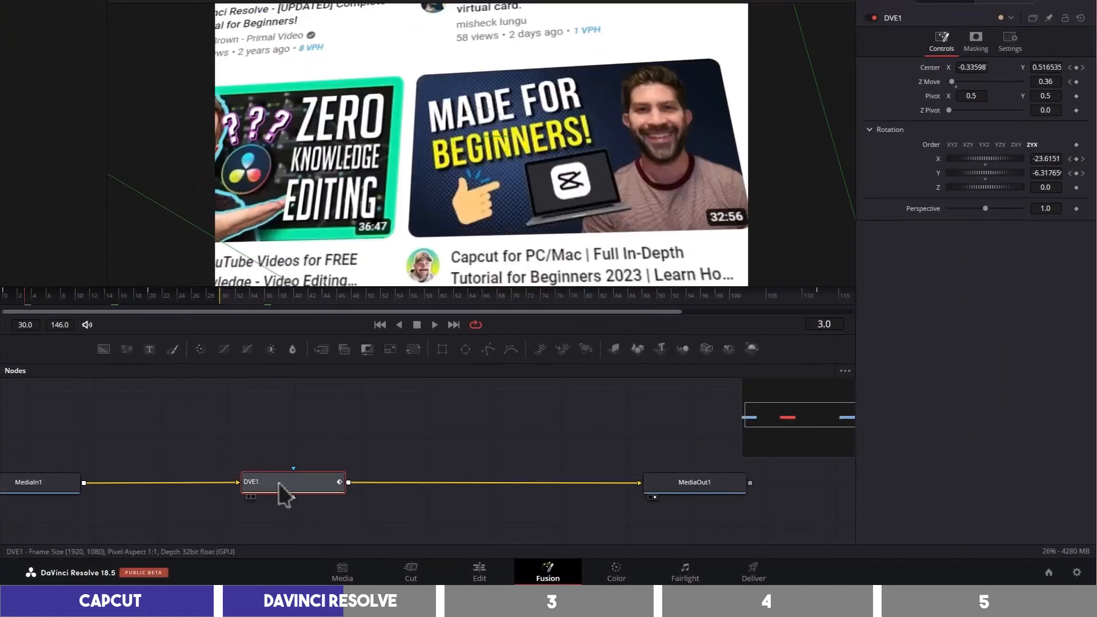
{"action": "mouse_move", "coordinate": [283, 493]}
{"action": "left_mouse_down"}
{"action": "mouse_move", "coordinate": [304, 463]}
{"action": "mouse_move", "coordinate": [417, 451]}
{"action": "mouse_move", "coordinate": [220, 443]}
{"action": "mouse_move", "coordinate": [434, 448]}
{"action": "mouse_move", "coordinate": [330, 447]}
{"action": "left_mouse_up"}
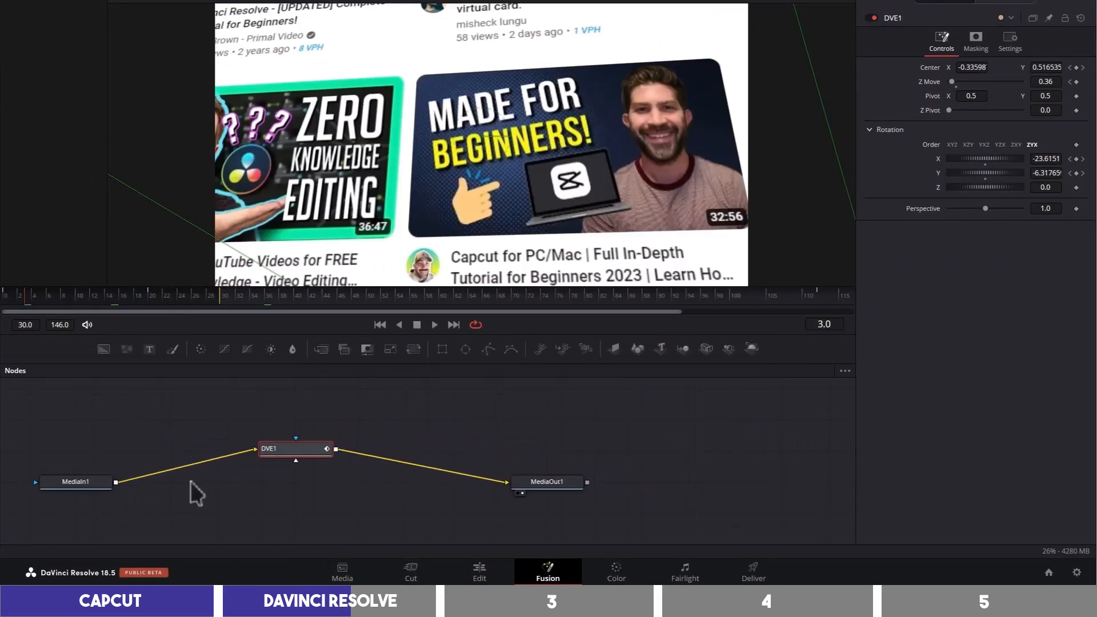
- Step the composition through frames 11 and 25 to frame 42, then go to the Color page
{"action": "left_click", "coordinate": [88, 296]}
{"action": "left_click_drag", "start_coordinate": [94, 329], "coordinate": [233, 333]}
{"action": "left_click", "coordinate": [373, 369]}
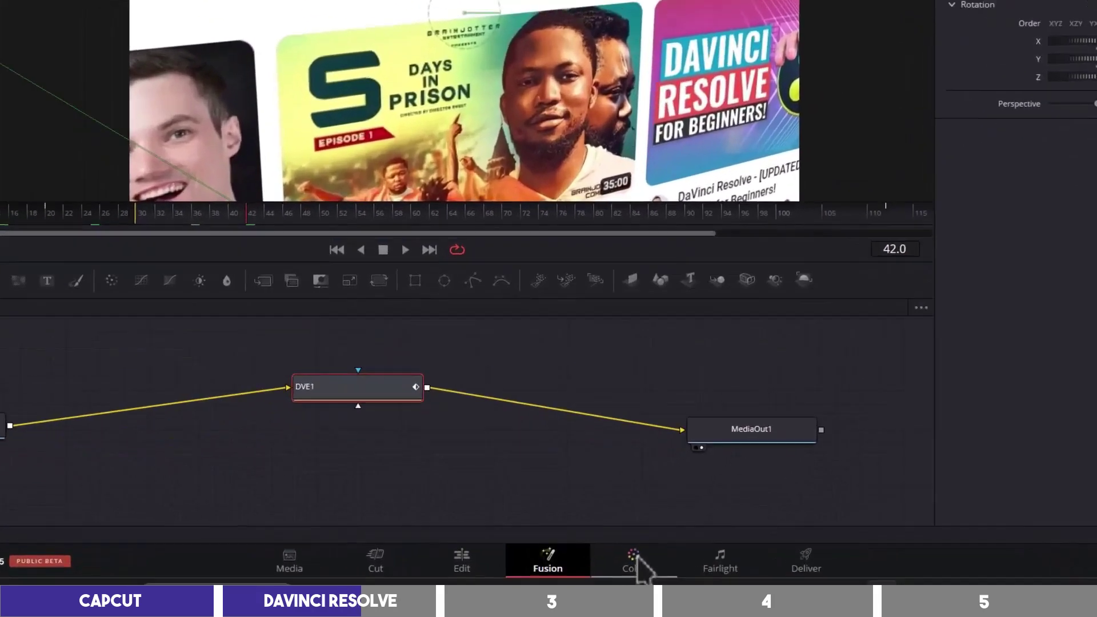
{"action": "left_click", "coordinate": [617, 572]}
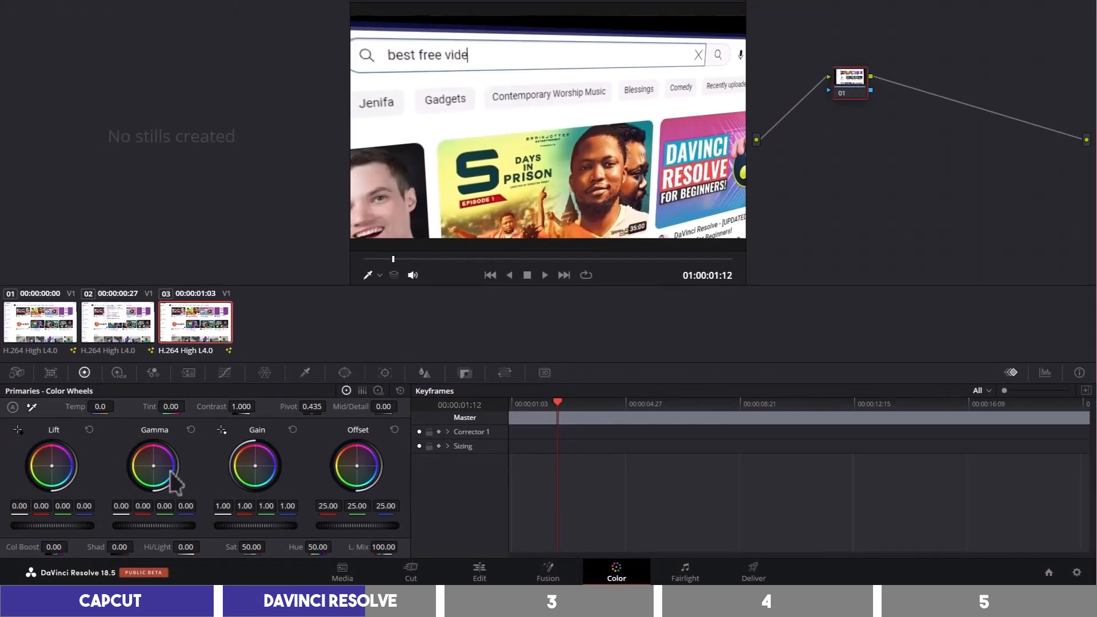
- Tint the Gain wheel toward blue, show the HDR, RGB Mixer and Motion Effects palettes, then go to Fairlight
{"action": "left_click_drag", "start_coordinate": [255, 465], "coordinate": [251, 461]}
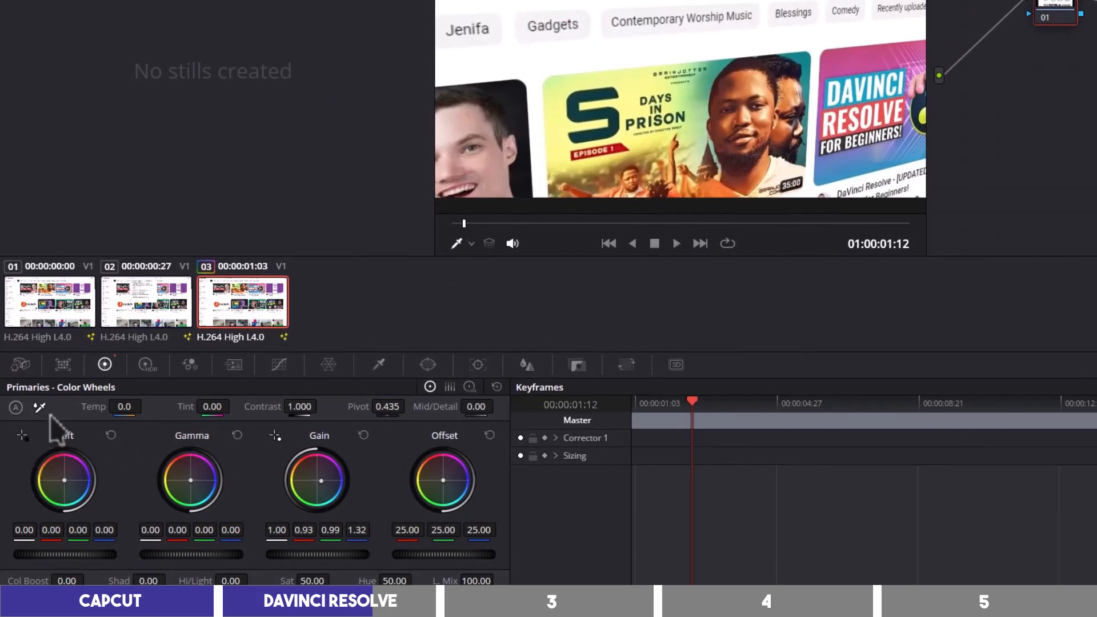
{"action": "left_click", "coordinate": [146, 365]}
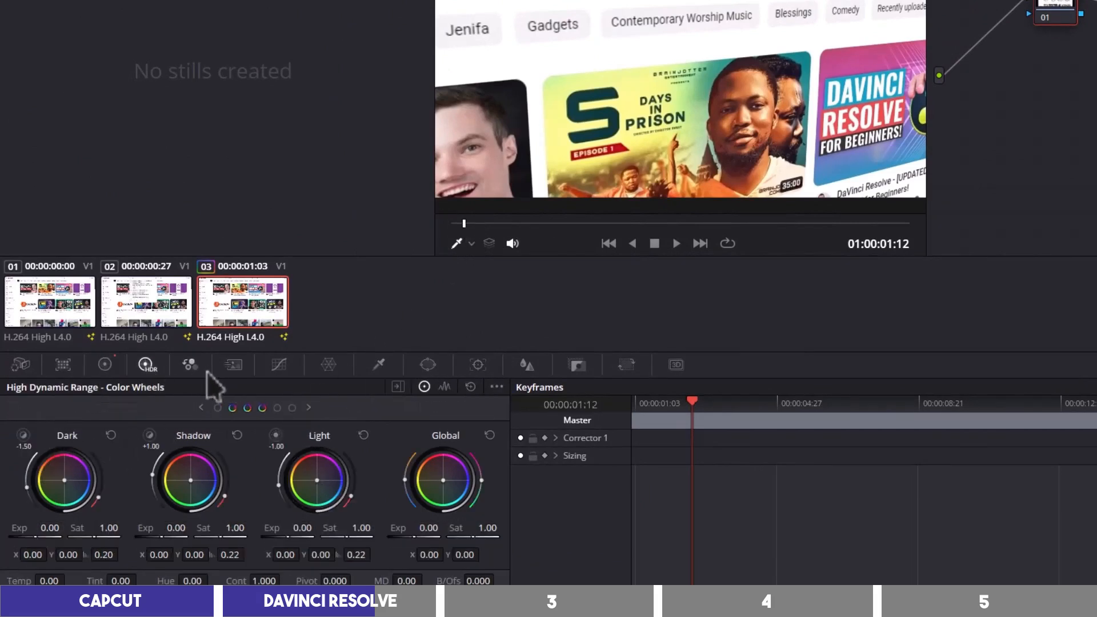
{"action": "left_click", "coordinate": [234, 367]}
{"action": "left_click", "coordinate": [235, 368]}
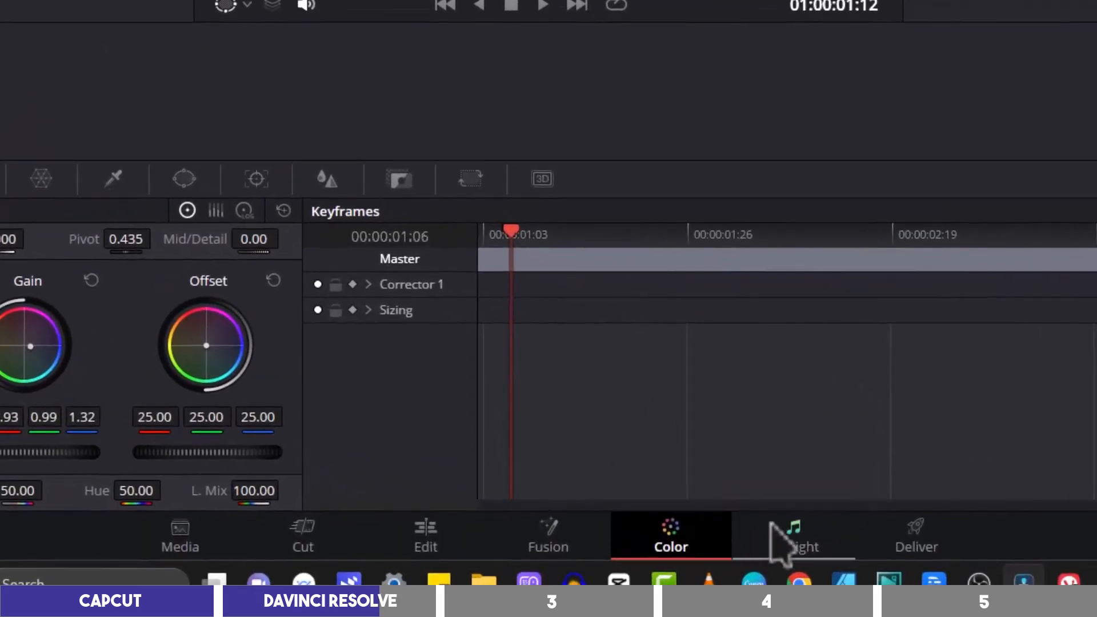
{"action": "left_click", "coordinate": [791, 540]}
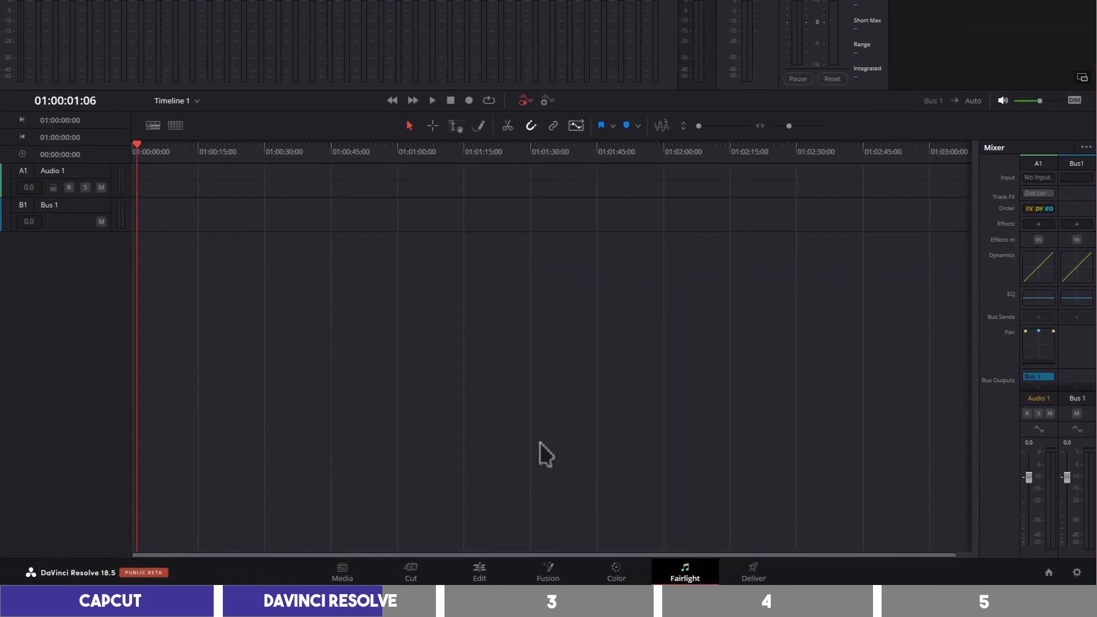
- Enlarge the Fairlight audio meters area, then switch to the Deliver page
{"action": "left_click_drag", "start_coordinate": [583, 230], "coordinate": [568, 233]}
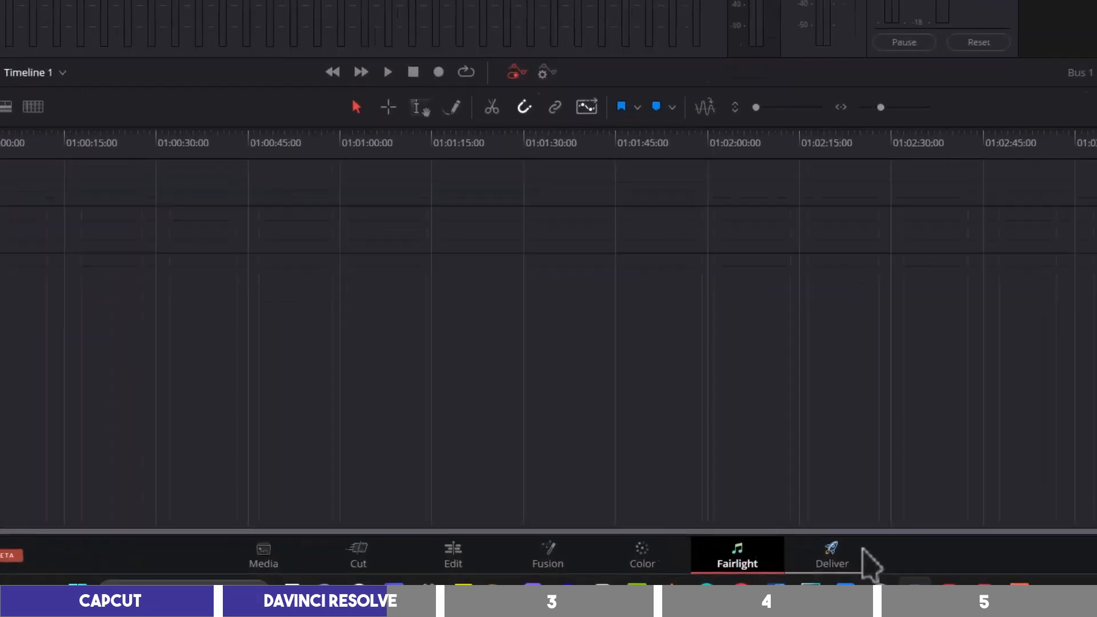
{"action": "left_click", "coordinate": [771, 568]}
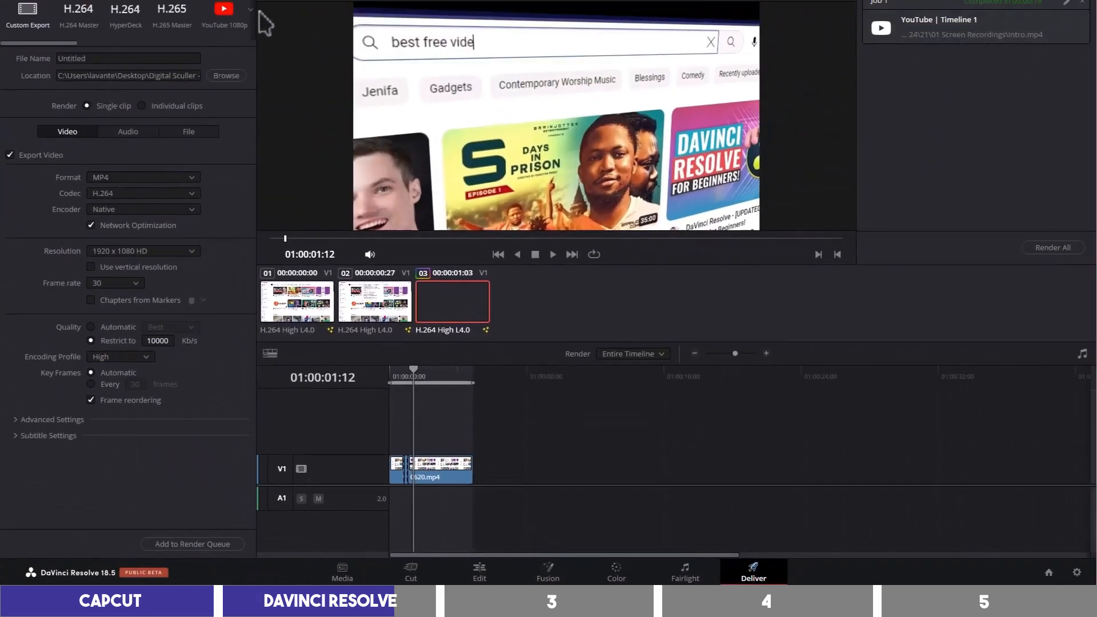
- Return to the Edit page and move the playhead back near the timeline start
{"action": "left_click", "coordinate": [480, 572]}
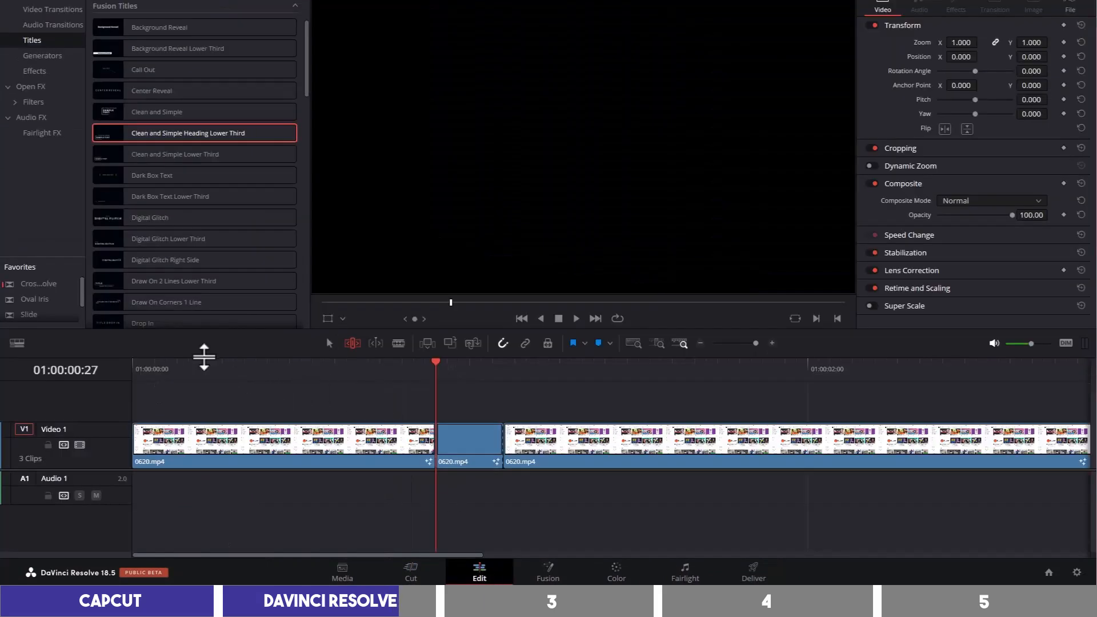
{"action": "left_click", "coordinate": [199, 368]}
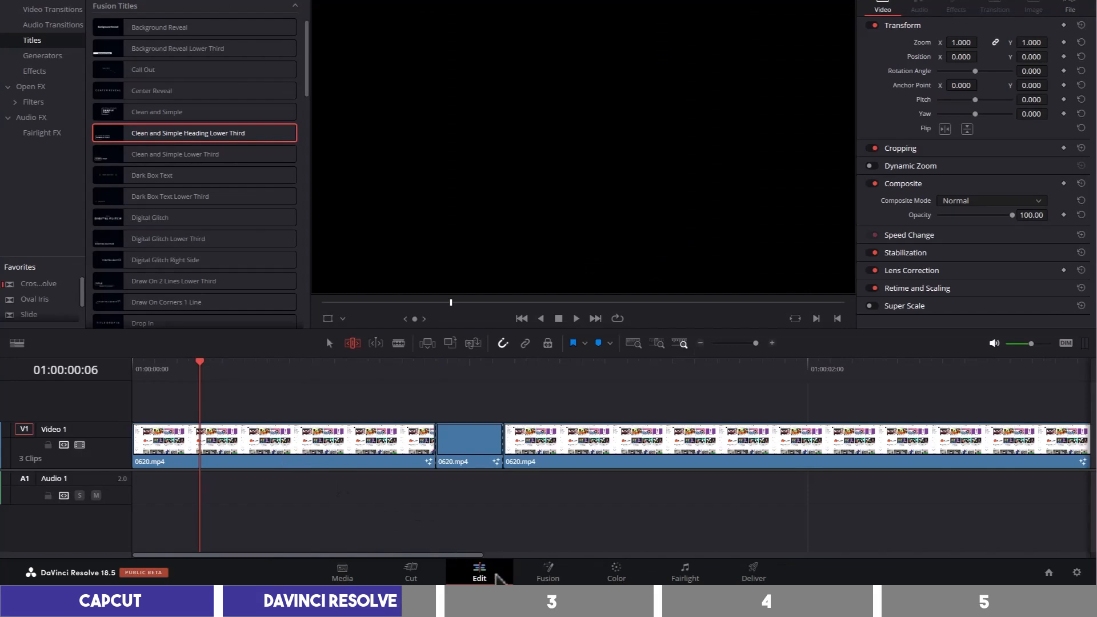
{"action": "key", "text": "Left"}
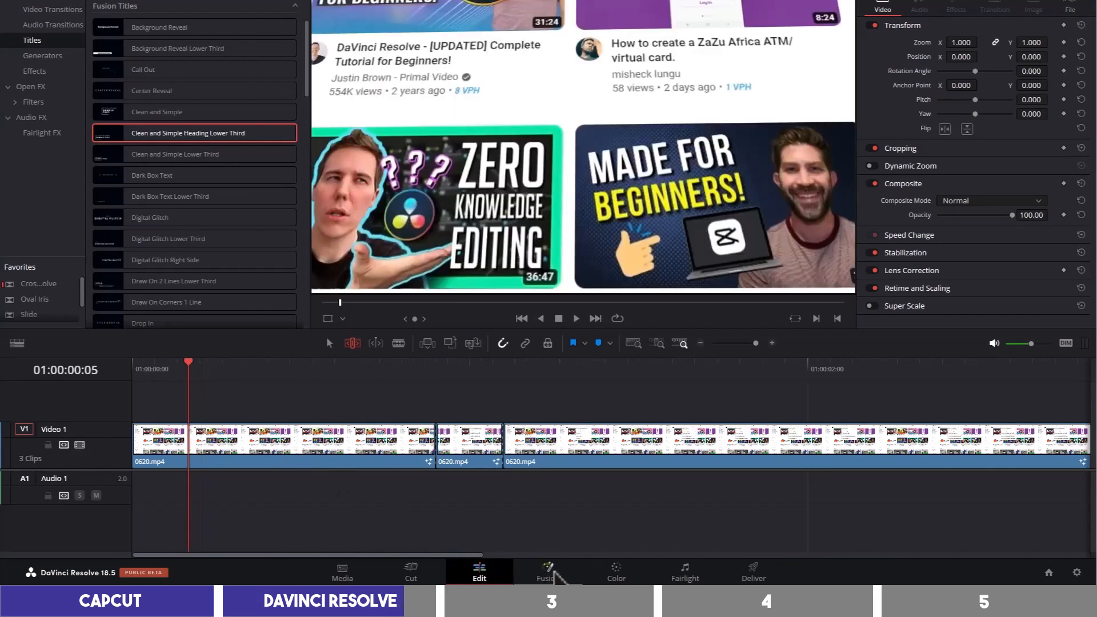
- Switch to the Fusion page and nudge the DVE1 node up and right
{"action": "left_click", "coordinate": [548, 572]}
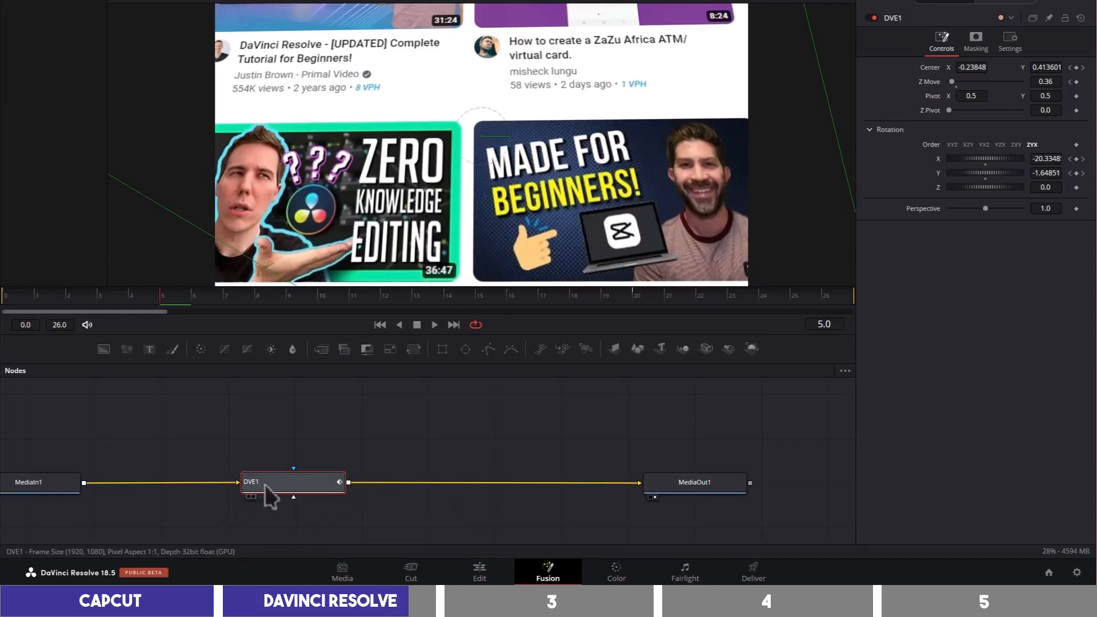
{"action": "left_click_drag", "start_coordinate": [267, 495], "coordinate": [300, 483]}
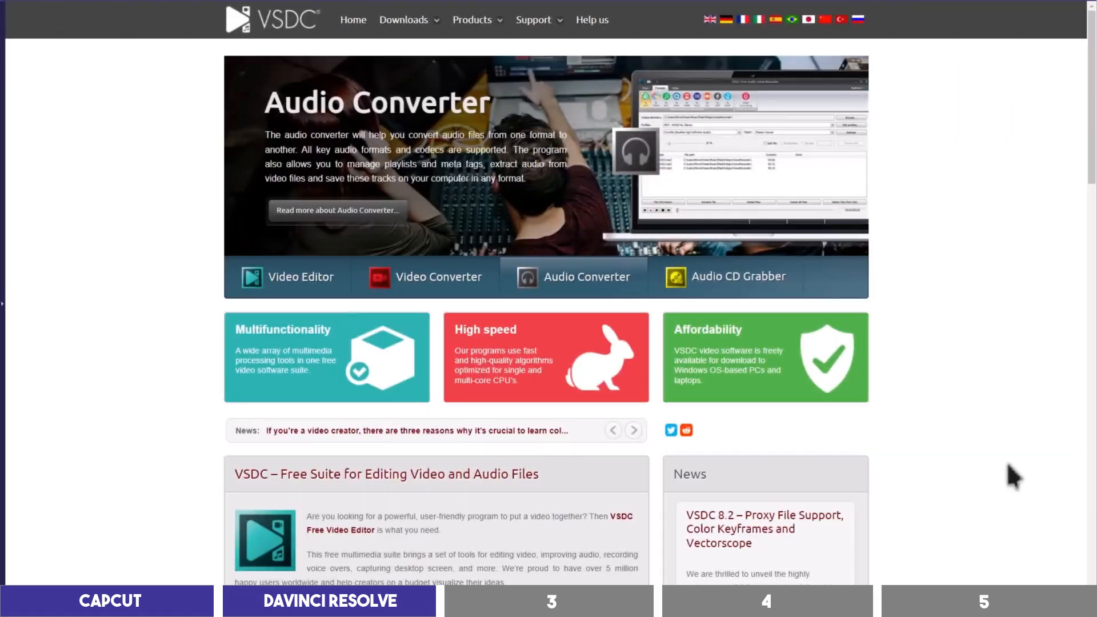
{"action": "scroll", "coordinate": [1011, 474], "scroll_direction": "down", "scroll_amount": 1}
{"action": "scroll", "coordinate": [1011, 477], "scroll_direction": "down", "scroll_amount": 1}
{"action": "scroll", "coordinate": [1011, 477], "scroll_direction": "down", "scroll_amount": 2}
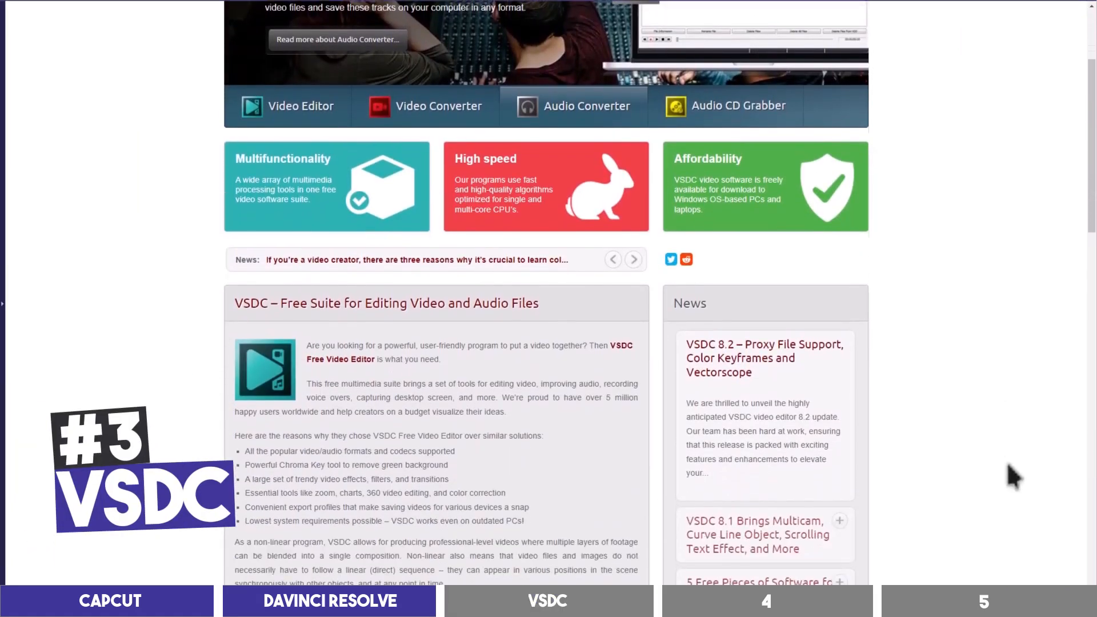
{"action": "scroll", "coordinate": [1010, 478], "scroll_direction": "down", "scroll_amount": 1}
{"action": "scroll", "coordinate": [1013, 477], "scroll_direction": "down", "scroll_amount": 2}
{"action": "scroll", "coordinate": [1006, 462], "scroll_direction": "down", "scroll_amount": 1}
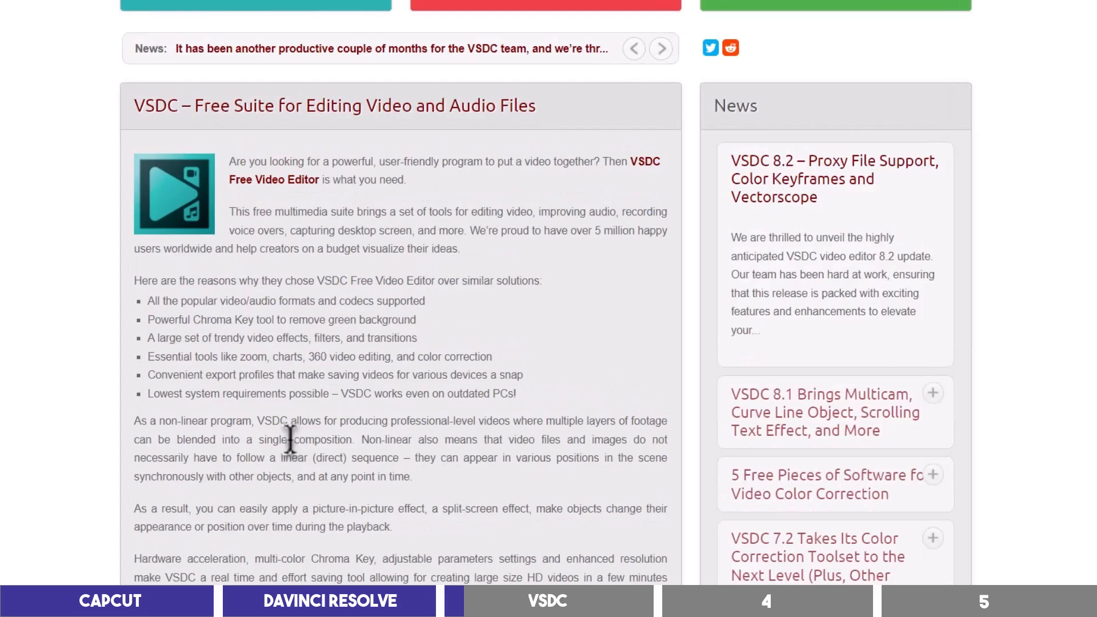
{"action": "scroll", "coordinate": [289, 439], "scroll_direction": "down", "scroll_amount": 2}
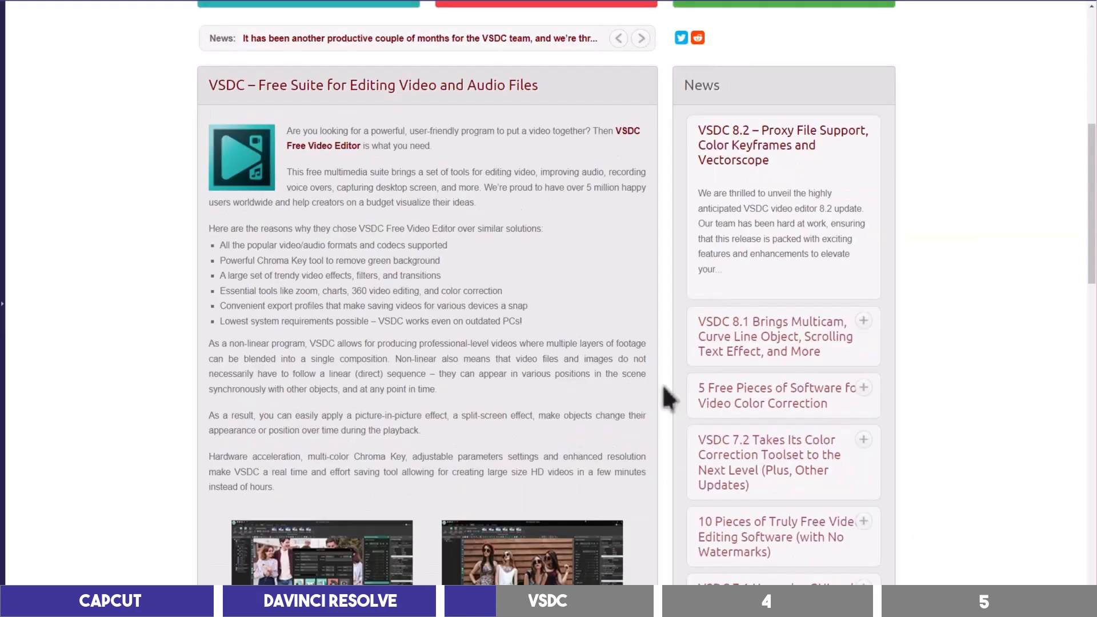
{"action": "scroll", "coordinate": [666, 396], "scroll_direction": "up", "scroll_amount": 5}
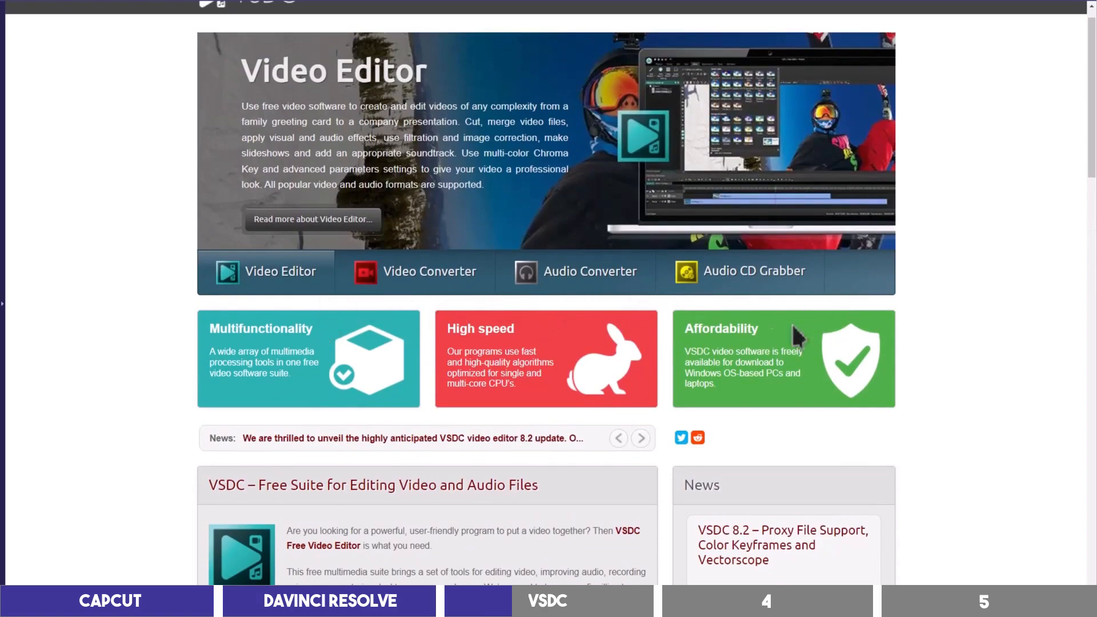
{"action": "scroll", "coordinate": [656, 343], "scroll_direction": "down", "scroll_amount": 10}
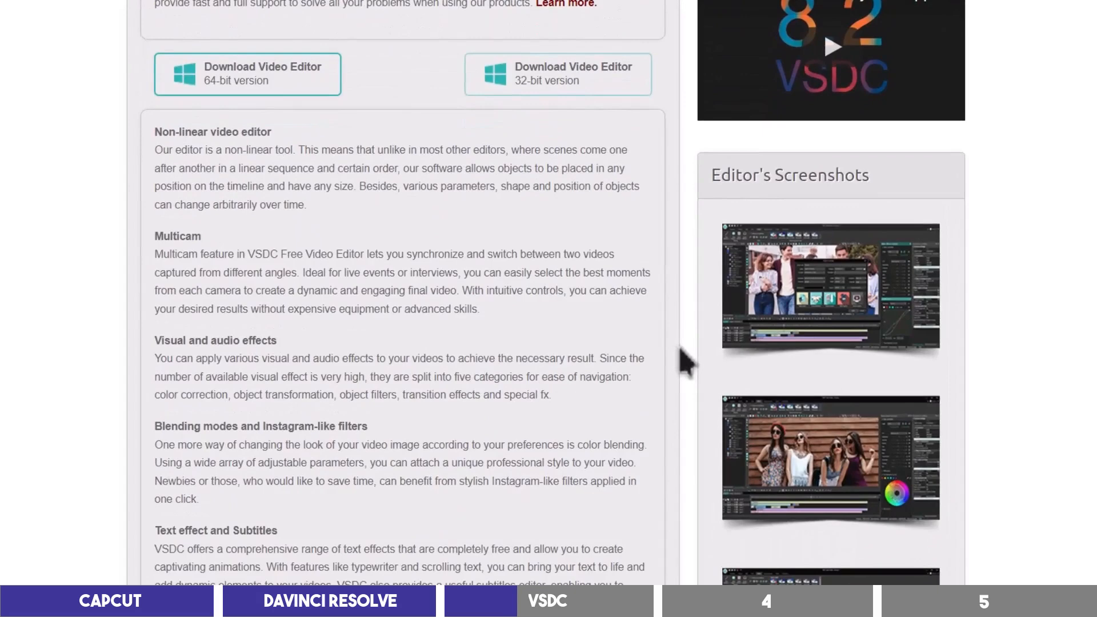
{"action": "scroll", "coordinate": [686, 361], "scroll_direction": "down", "scroll_amount": 2}
{"action": "scroll", "coordinate": [667, 350], "scroll_direction": "down", "scroll_amount": 1}
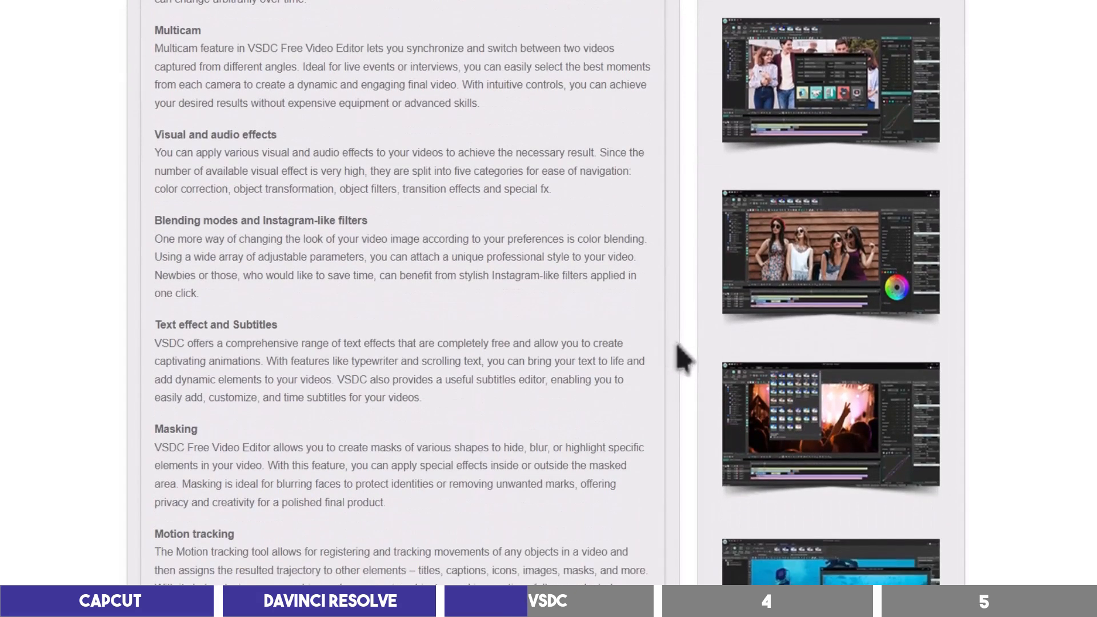
{"action": "scroll", "coordinate": [682, 359], "scroll_direction": "down", "scroll_amount": 1}
{"action": "scroll", "coordinate": [683, 360], "scroll_direction": "down", "scroll_amount": 2}
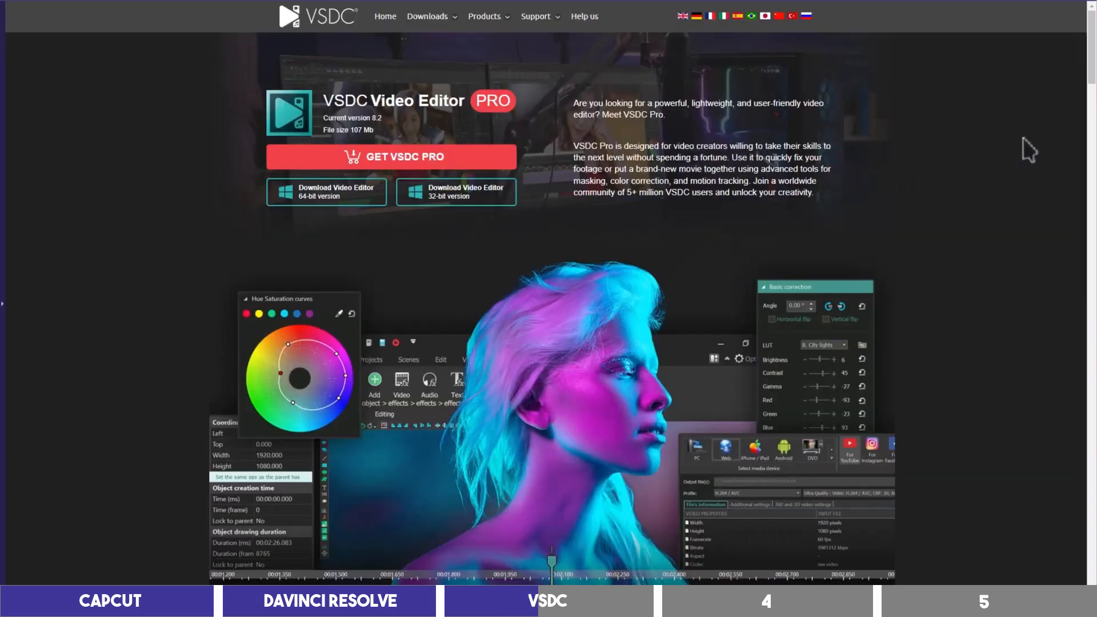
{"action": "scroll", "coordinate": [1032, 158], "scroll_direction": "down", "scroll_amount": 2}
{"action": "scroll", "coordinate": [1033, 155], "scroll_direction": "down", "scroll_amount": 1}
{"action": "scroll", "coordinate": [1033, 154], "scroll_direction": "down", "scroll_amount": 2}
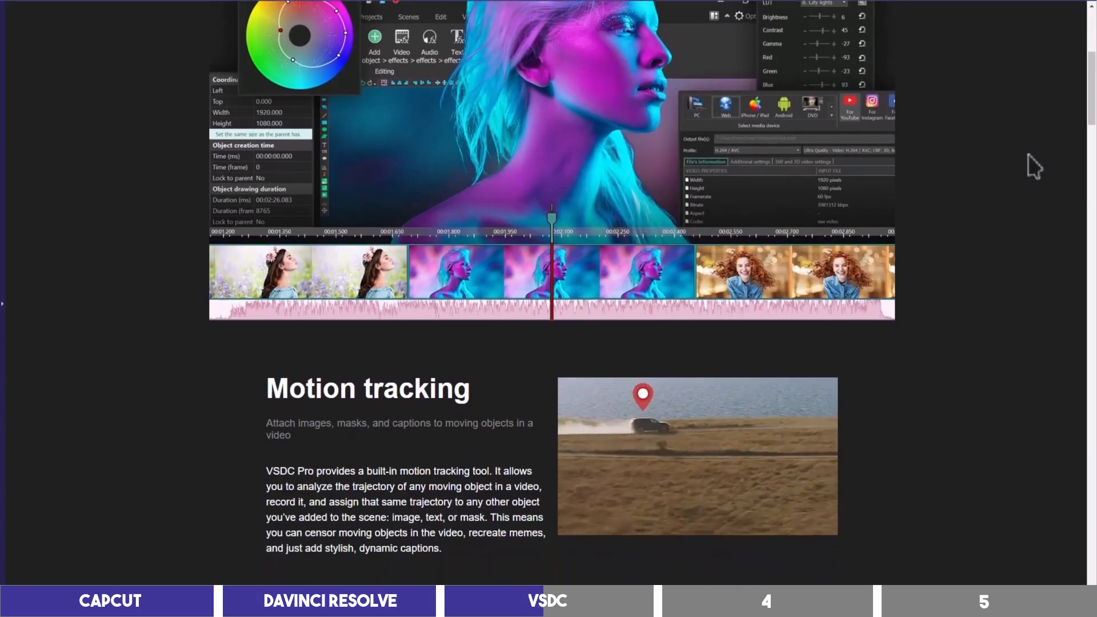
{"action": "scroll", "coordinate": [1032, 172], "scroll_direction": "down", "scroll_amount": 1}
{"action": "scroll", "coordinate": [1011, 258], "scroll_direction": "down", "scroll_amount": 2}
{"action": "scroll", "coordinate": [1037, 312], "scroll_direction": "down", "scroll_amount": 5}
{"action": "scroll", "coordinate": [1038, 312], "scroll_direction": "down", "scroll_amount": 3}
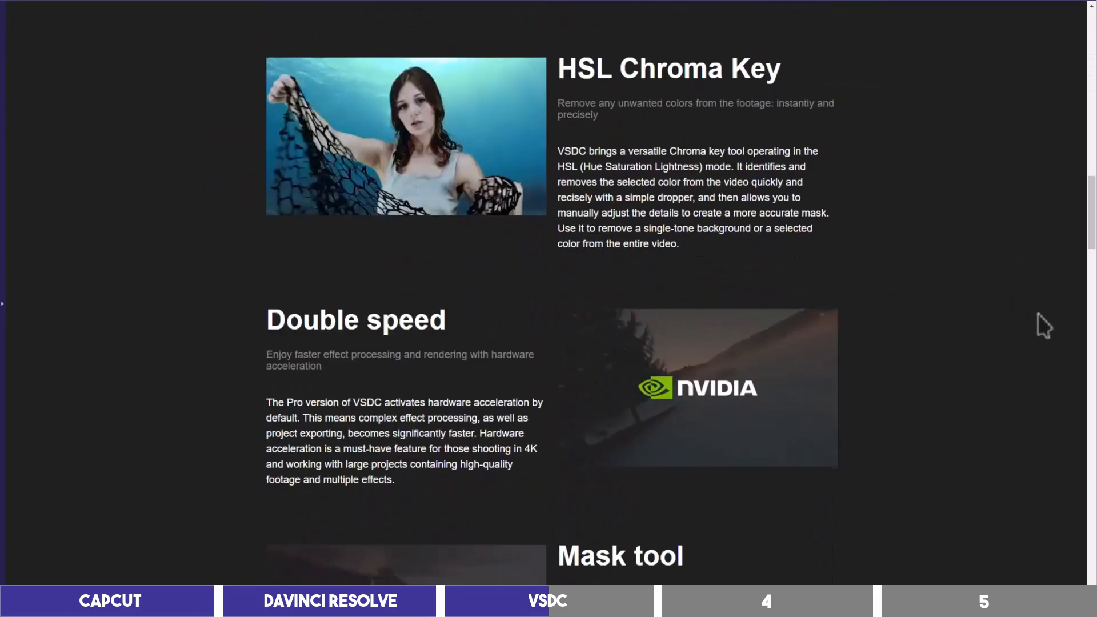
{"action": "scroll", "coordinate": [1038, 313], "scroll_direction": "down", "scroll_amount": 2}
{"action": "scroll", "coordinate": [1038, 314], "scroll_direction": "down", "scroll_amount": 4}
{"action": "scroll", "coordinate": [1038, 315], "scroll_direction": "down", "scroll_amount": 2}
{"action": "scroll", "coordinate": [1038, 314], "scroll_direction": "down", "scroll_amount": 1}
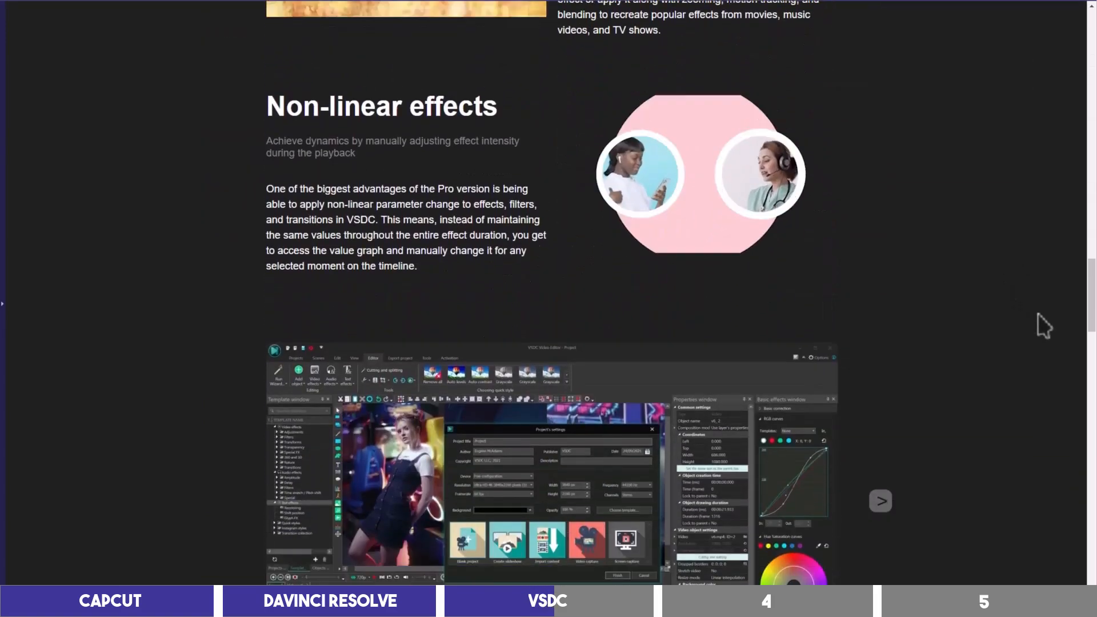
{"action": "scroll", "coordinate": [1038, 314], "scroll_direction": "down", "scroll_amount": 3}
{"action": "scroll", "coordinate": [1037, 313], "scroll_direction": "down", "scroll_amount": 3}
{"action": "scroll", "coordinate": [1038, 313], "scroll_direction": "down", "scroll_amount": 2}
{"action": "scroll", "coordinate": [1037, 313], "scroll_direction": "down", "scroll_amount": 1}
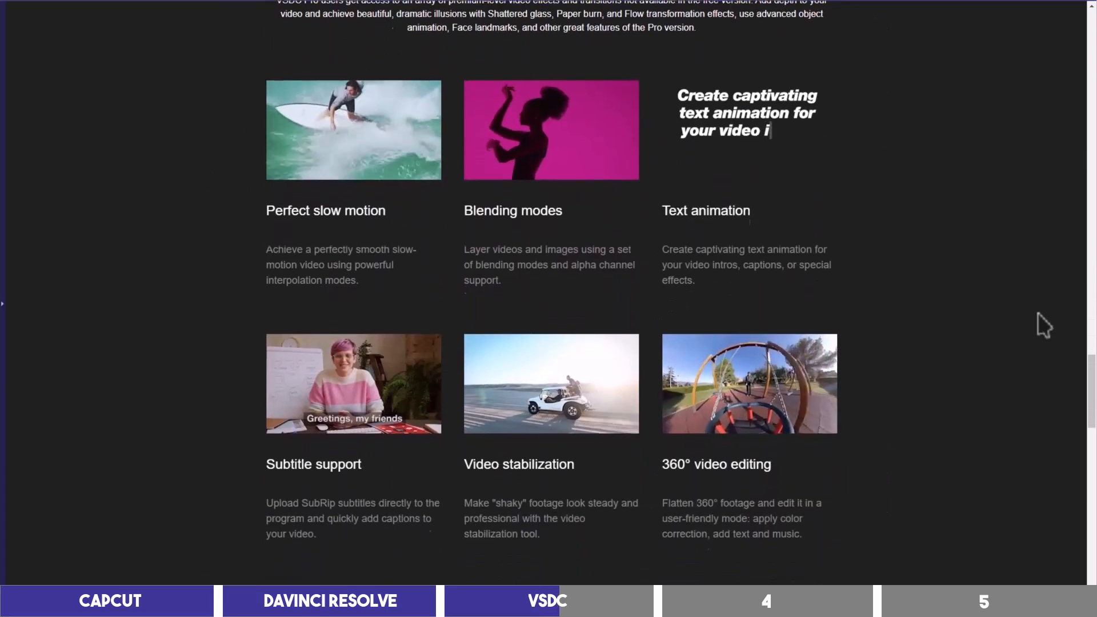
{"action": "scroll", "coordinate": [1037, 313], "scroll_direction": "down", "scroll_amount": 1}
{"action": "scroll", "coordinate": [1037, 313], "scroll_direction": "down", "scroll_amount": 1}
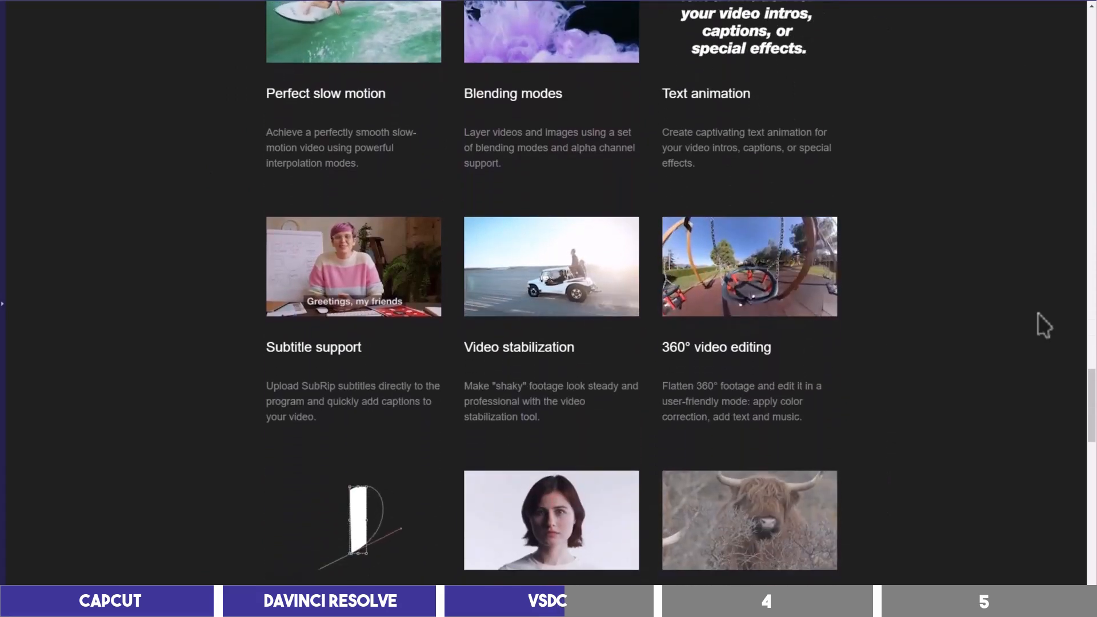
{"action": "scroll", "coordinate": [1038, 313], "scroll_direction": "down", "scroll_amount": 1}
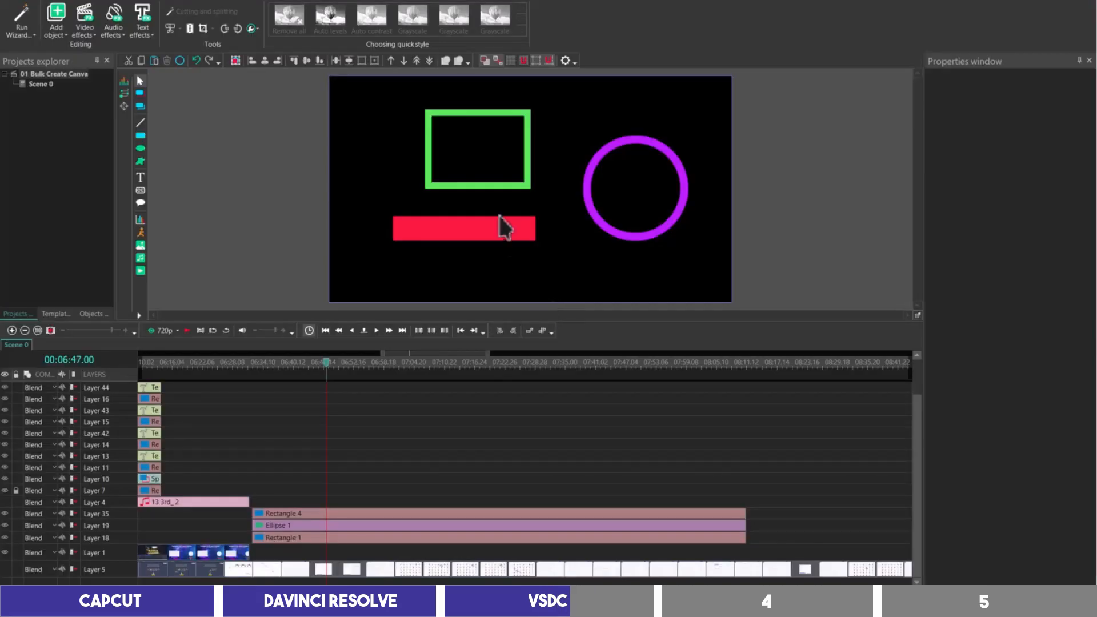
- Inspect the Properties of the green rectangle, purple circle and red bar
{"action": "left_click", "coordinate": [477, 186]}
{"action": "left_click", "coordinate": [604, 226]}
{"action": "left_click", "coordinate": [471, 228]}
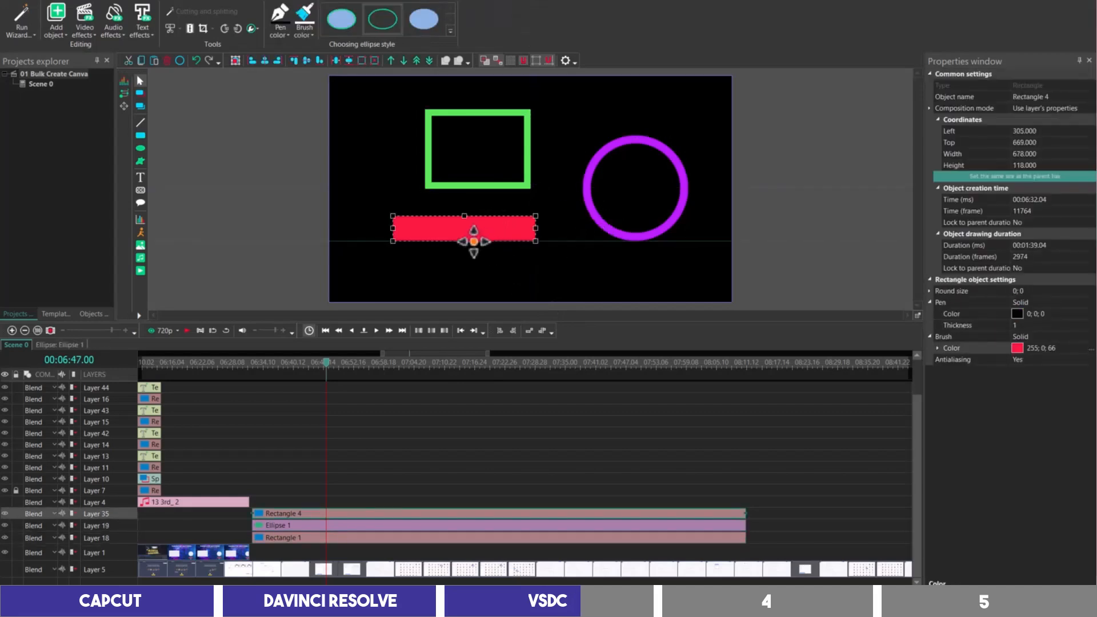
- Look over the red bar's Video effects context menu and dismiss it unchanged
{"action": "right_click", "coordinate": [458, 231]}
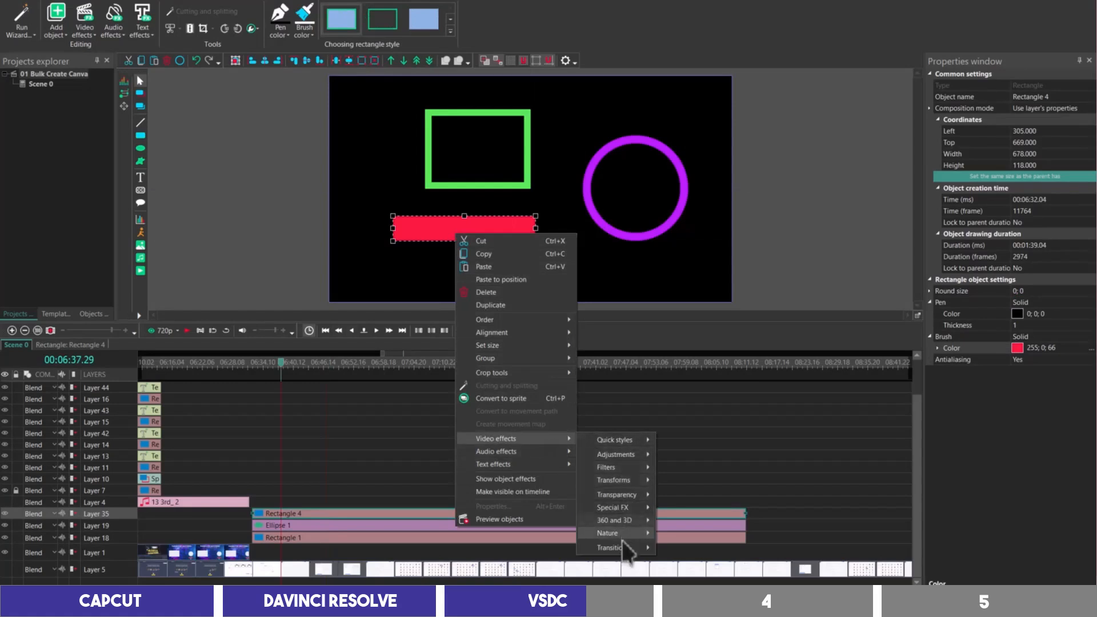
{"action": "mouse_move", "coordinate": [612, 546]}
{"action": "left_click", "coordinate": [691, 555]}
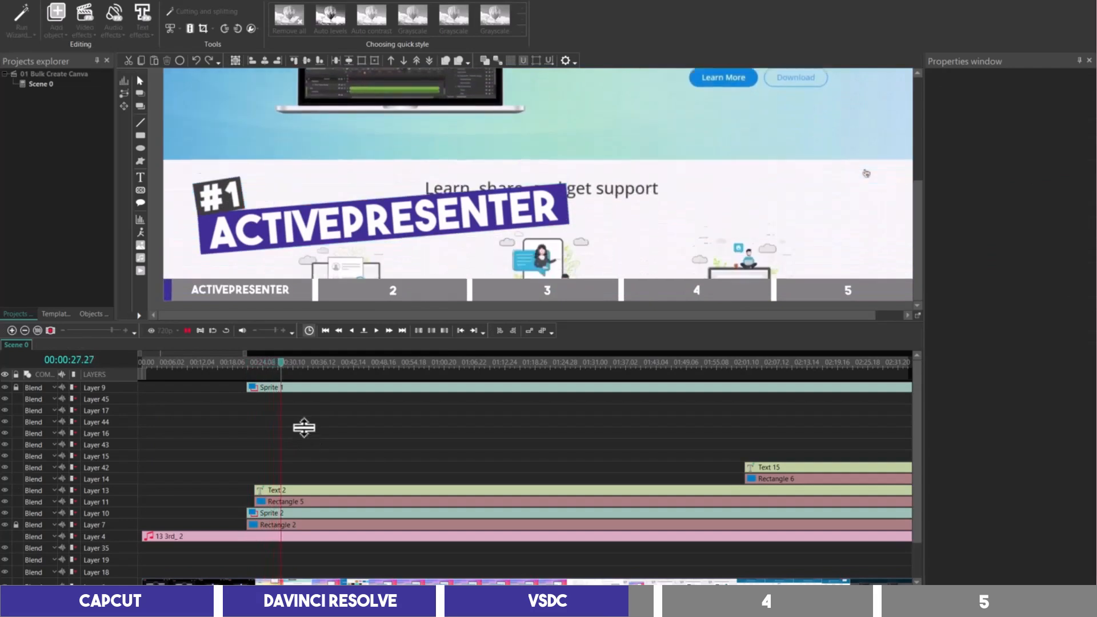
- Move the playhead to about 02:01 and preview that part of the ranking project
{"action": "left_click", "coordinate": [743, 363]}
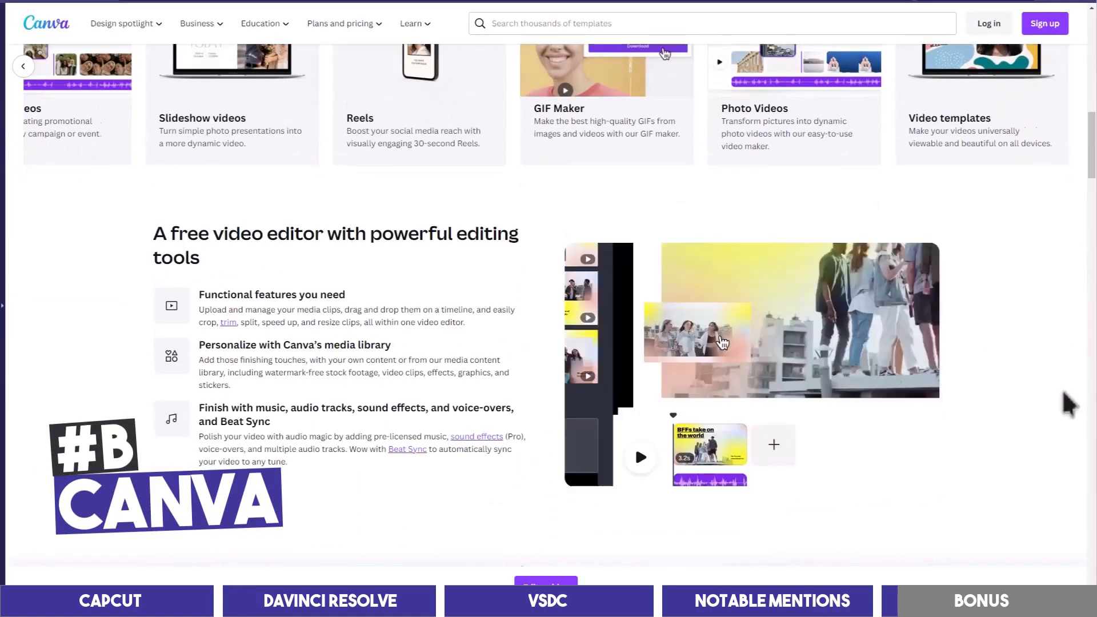
{"action": "scroll", "coordinate": [1056, 390], "scroll_direction": "down", "scroll_amount": 1}
{"action": "scroll", "coordinate": [1054, 387], "scroll_direction": "down", "scroll_amount": 2}
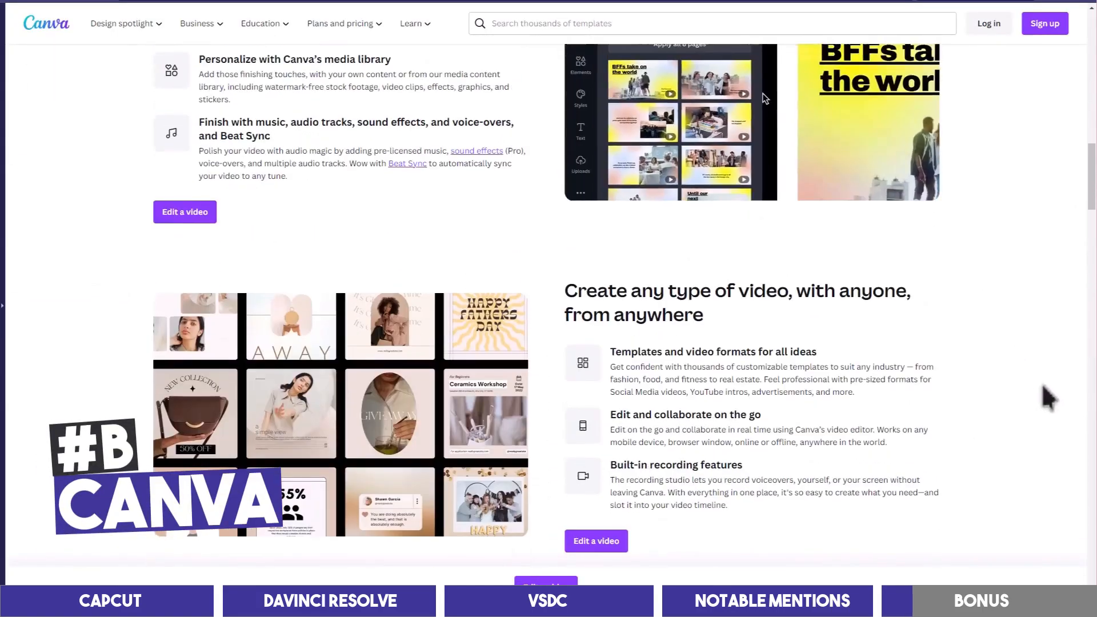
{"action": "scroll", "coordinate": [1054, 386], "scroll_direction": "down", "scroll_amount": 1}
{"action": "scroll", "coordinate": [1054, 385], "scroll_direction": "down", "scroll_amount": 1}
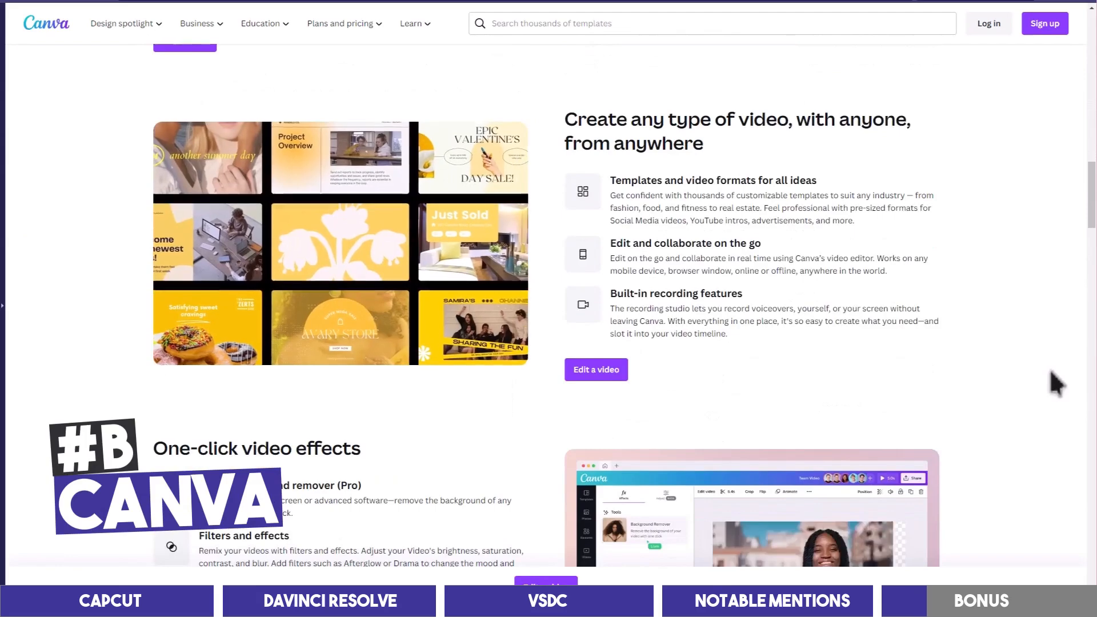
{"action": "scroll", "coordinate": [1056, 385], "scroll_direction": "down", "scroll_amount": 2}
{"action": "scroll", "coordinate": [1055, 384], "scroll_direction": "down", "scroll_amount": 2}
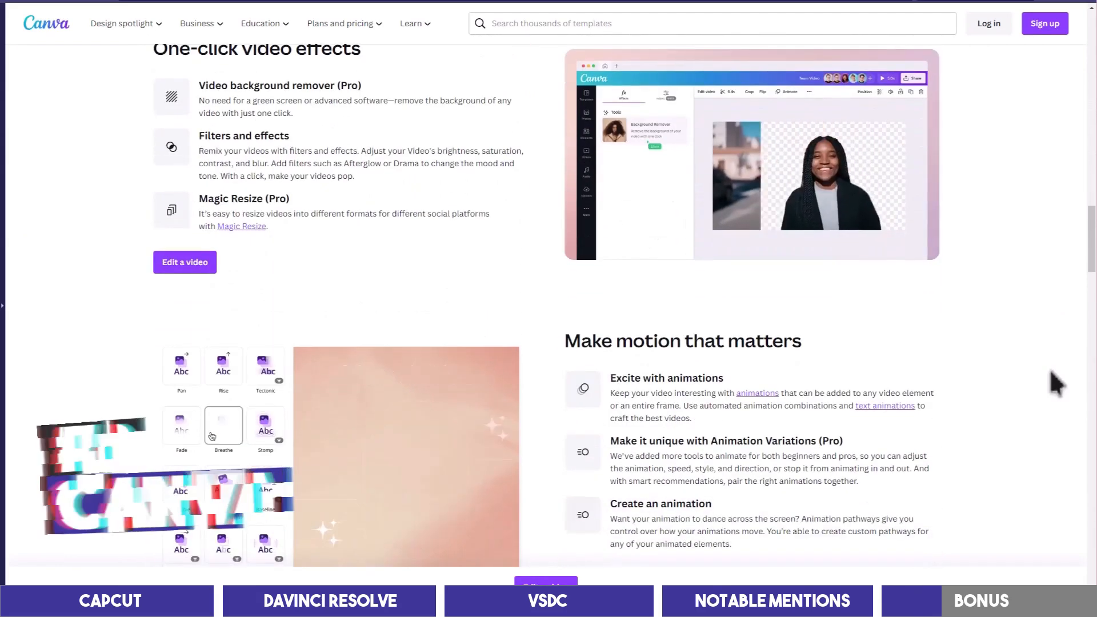
{"action": "scroll", "coordinate": [1056, 384], "scroll_direction": "down", "scroll_amount": 15}
- Expand the FAQ answer to 'Do Canva videos have watermarks?'
{"action": "left_click", "coordinate": [724, 446]}
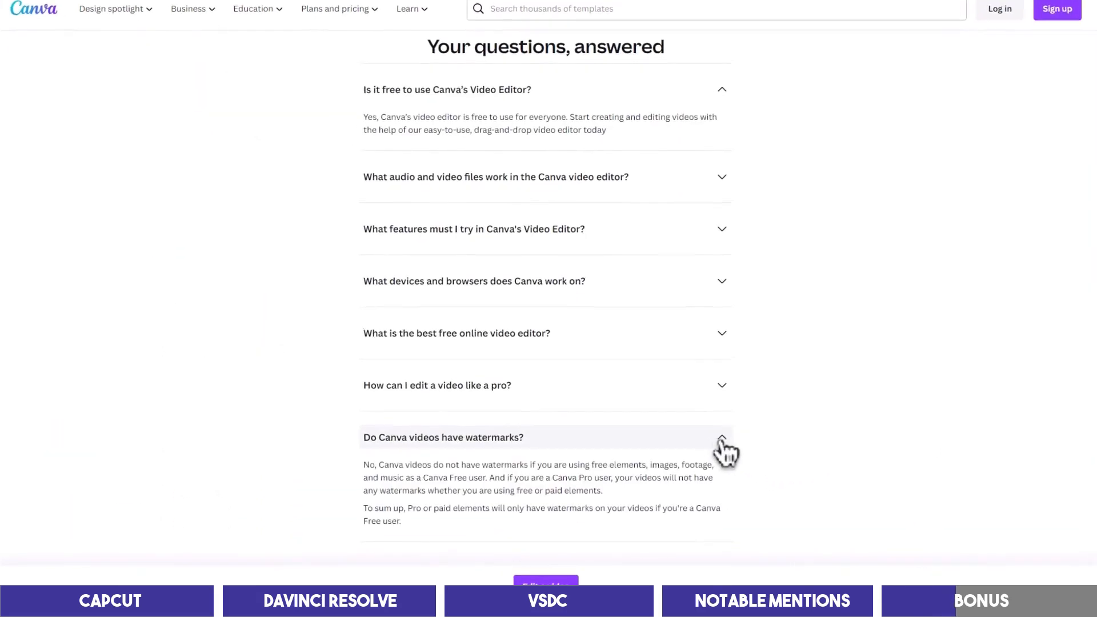
{"action": "scroll", "coordinate": [549, 309], "scroll_direction": "down", "scroll_amount": 1}
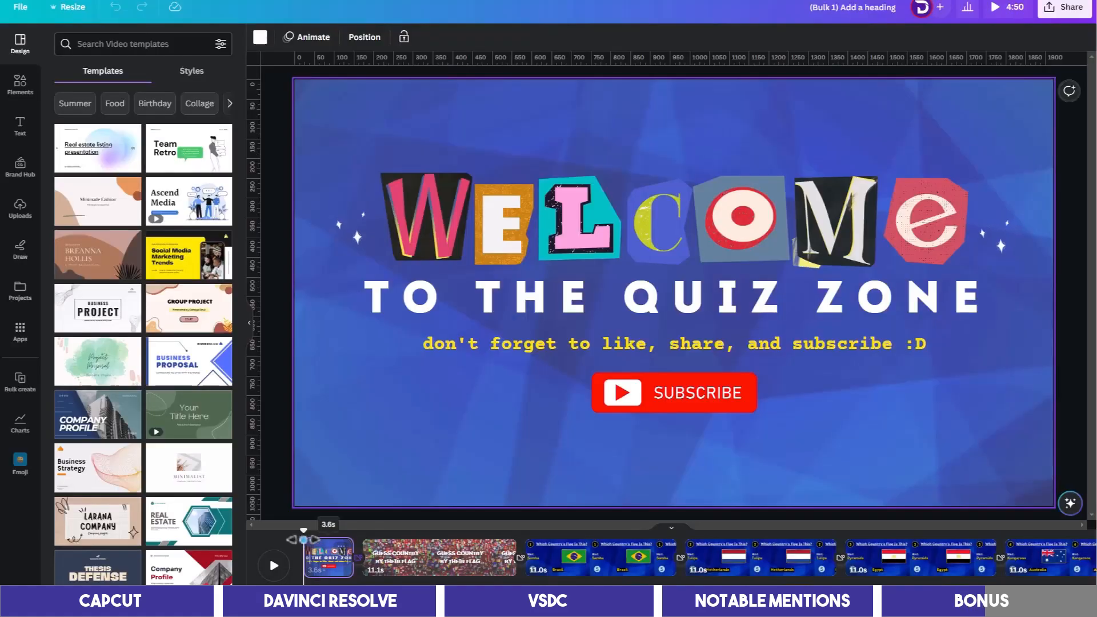
- Jump through the flag quiz scenes to the Brazil question and scrub forward toward the Egypt page
{"action": "left_click", "coordinate": [460, 526]}
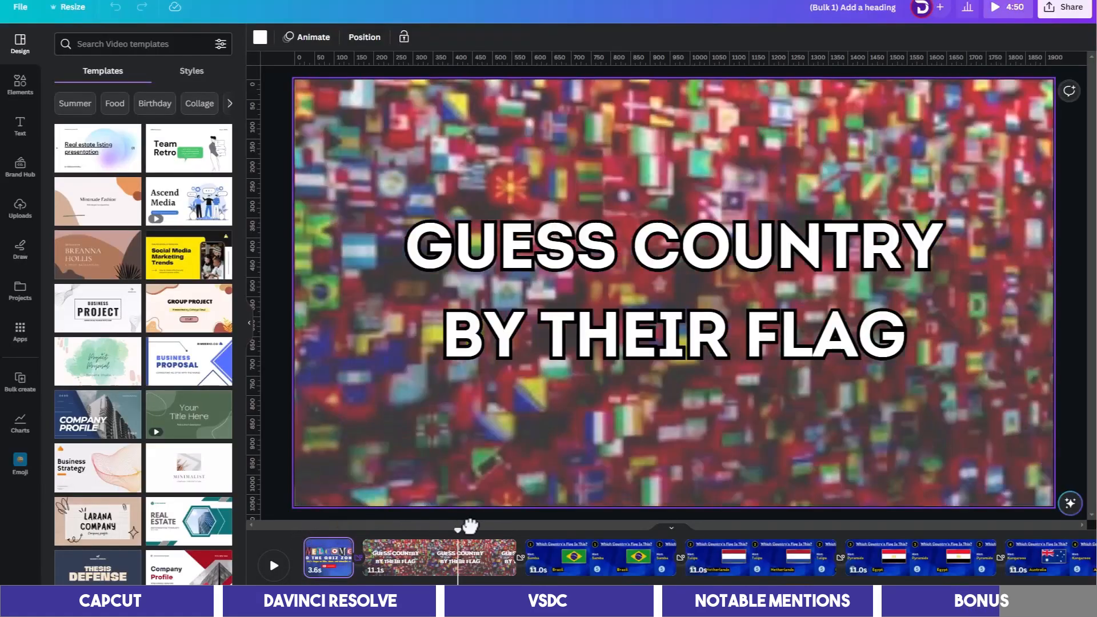
{"action": "left_click", "coordinate": [525, 528]}
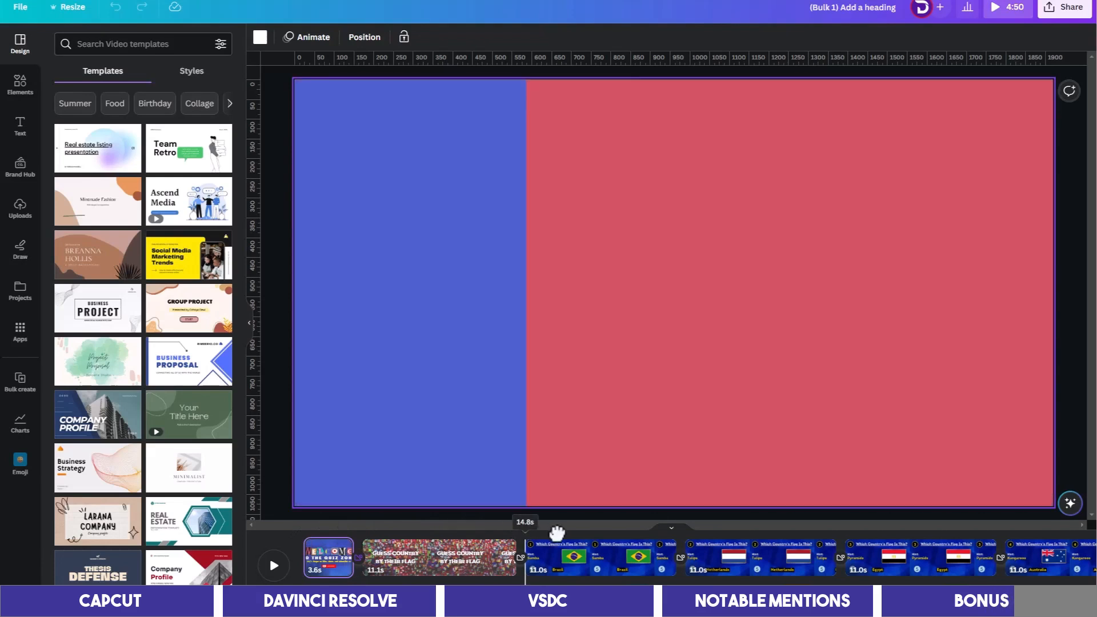
{"action": "left_click", "coordinate": [556, 530]}
{"action": "left_click_drag", "start_coordinate": [556, 531], "coordinate": [946, 535]}
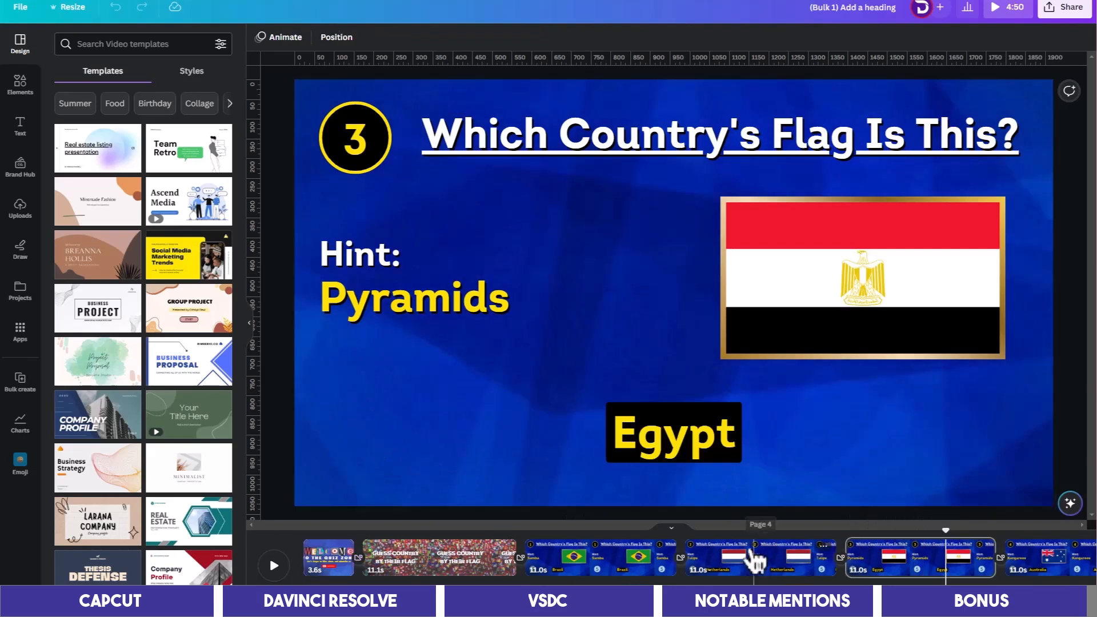